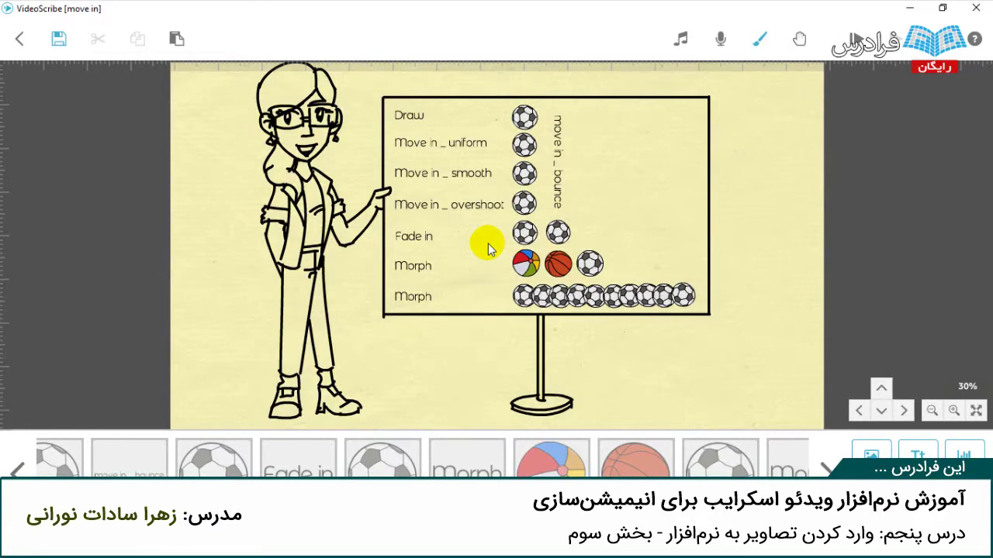
Replay the scene, then swap the first Morph row's beach ball for the library's red planet image
left_click(862, 39)
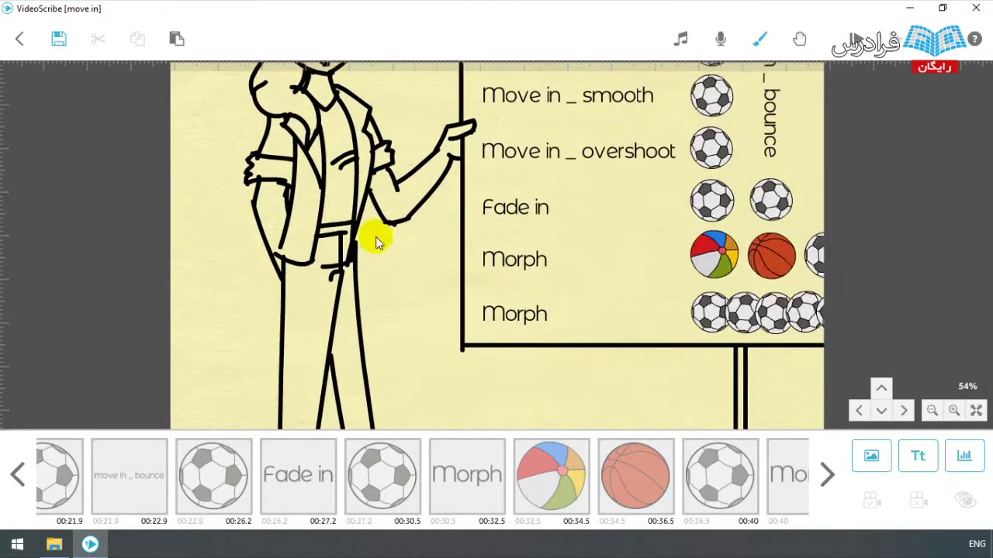
left_click(712, 265)
double_click(712, 265)
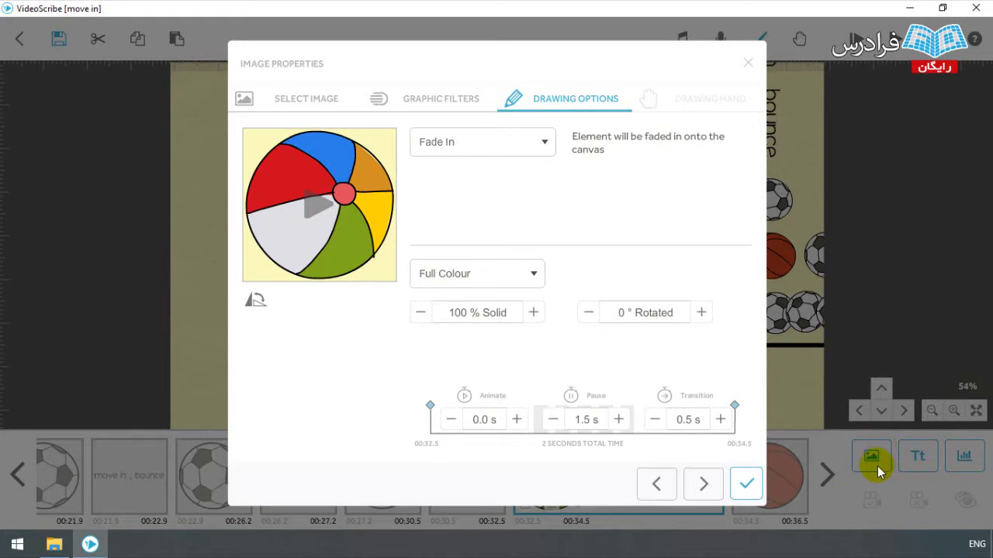
left_click(283, 107)
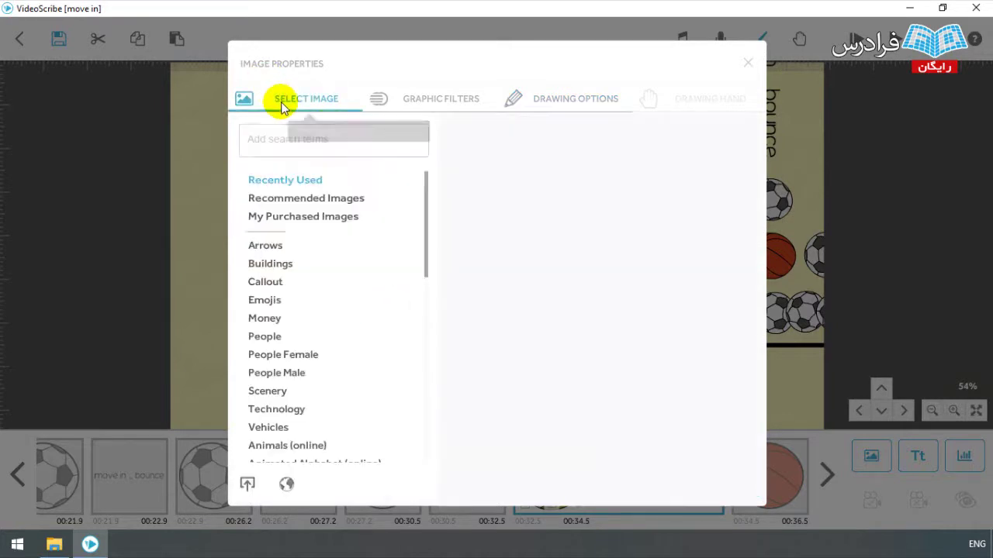
left_click(564, 160)
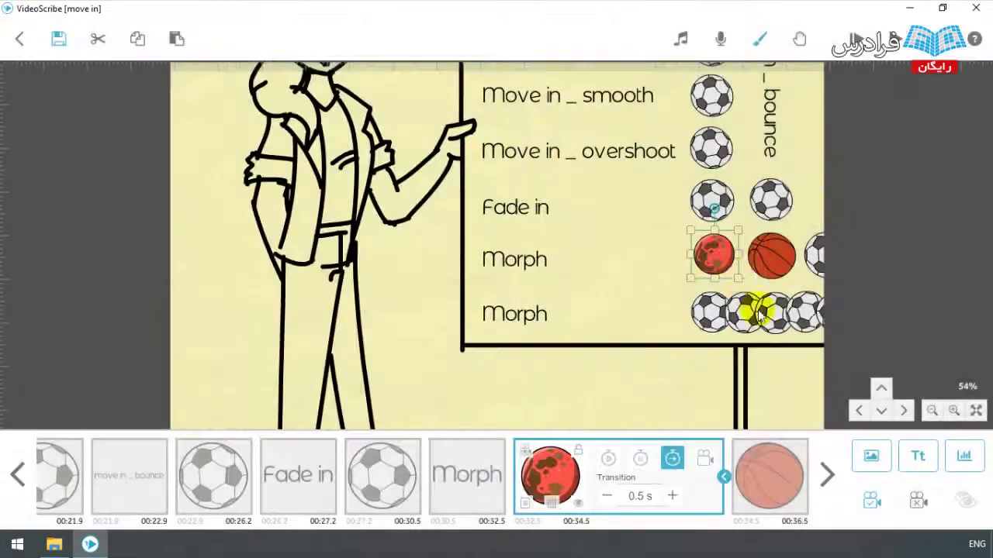
left_click(780, 388)
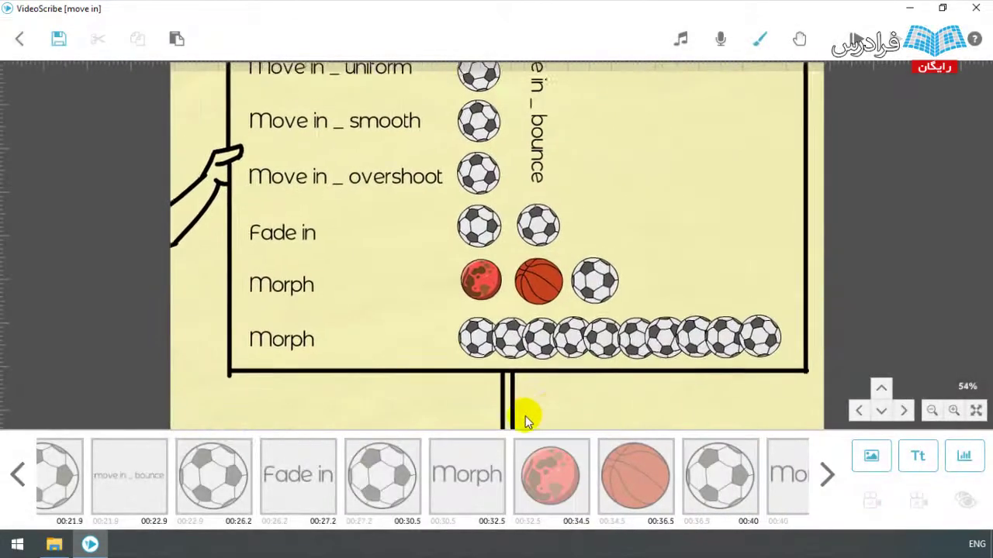
Open the red planet's Image Properties on the Graphic Filters panel, all filters at 0
double_click(464, 288)
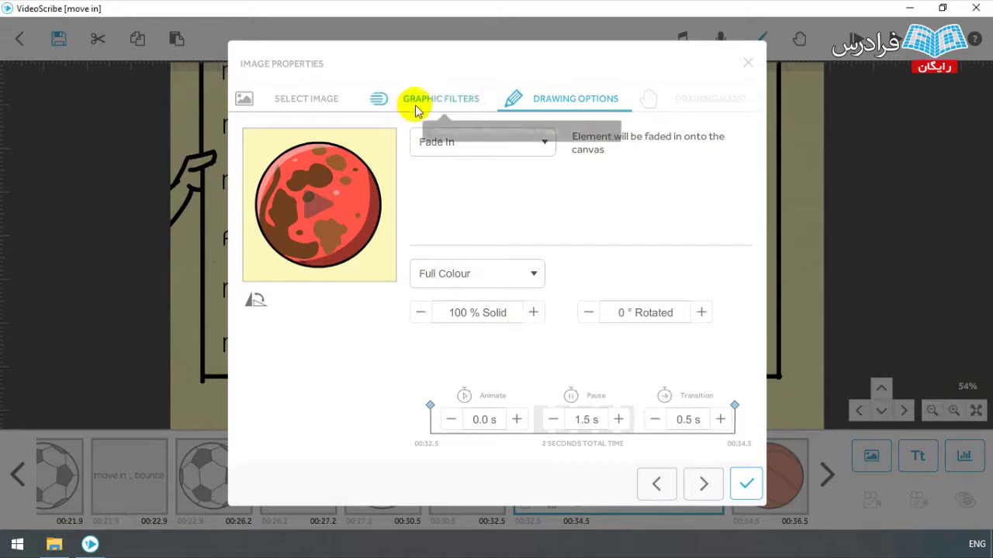
left_click(440, 106)
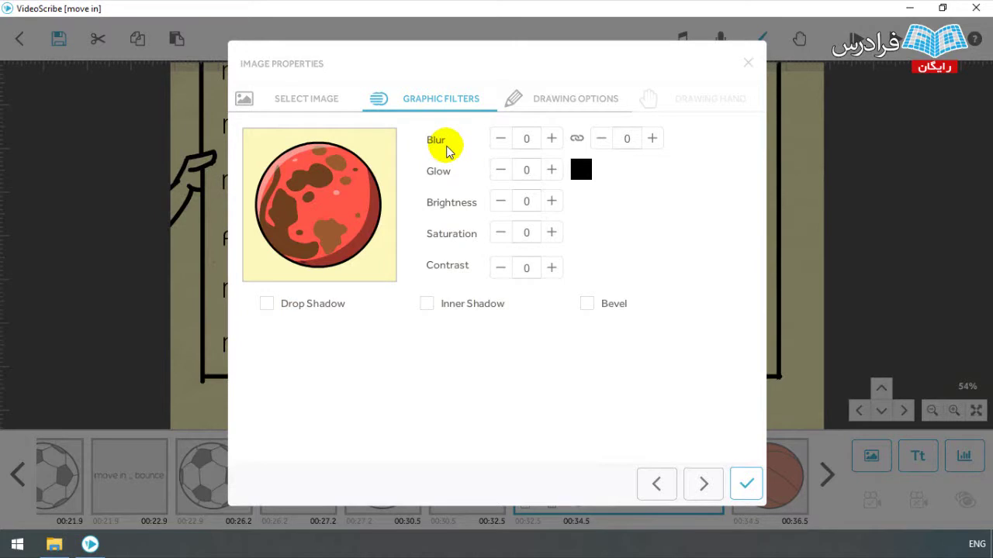
left_click(577, 140)
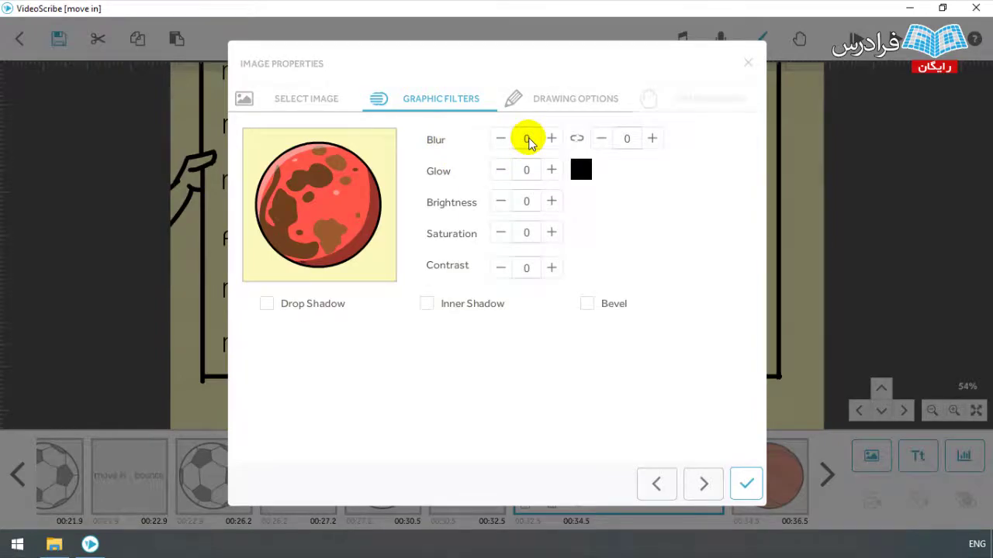
left_click(528, 141)
type("100")
left_click(548, 341)
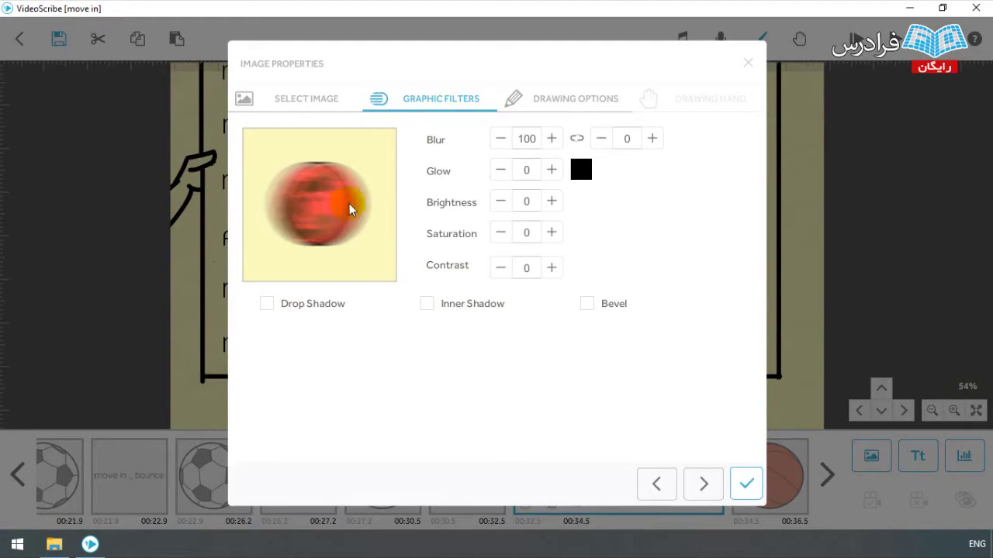
left_click(527, 140)
type("0")
key("Return")
left_click(628, 140)
type("1")
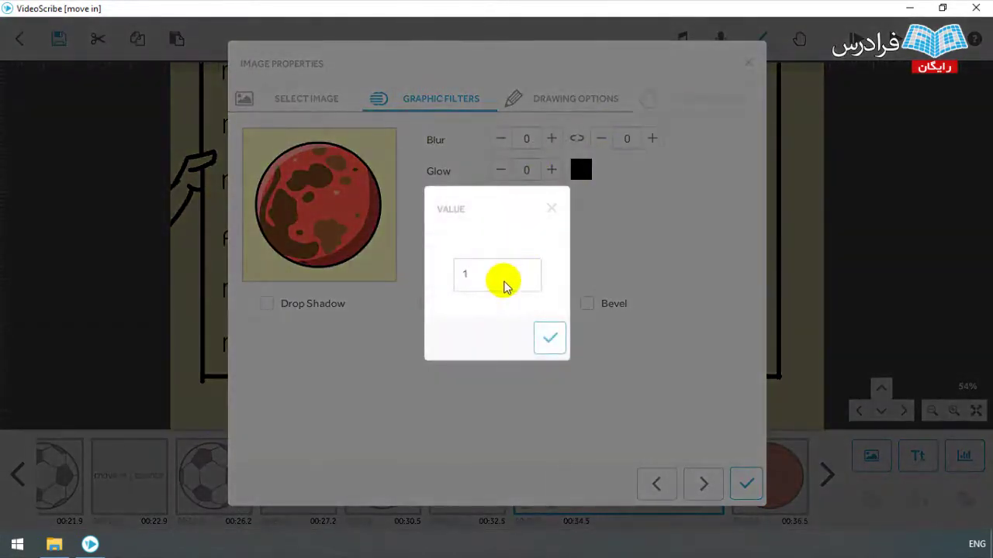
type("00")
left_click(548, 339)
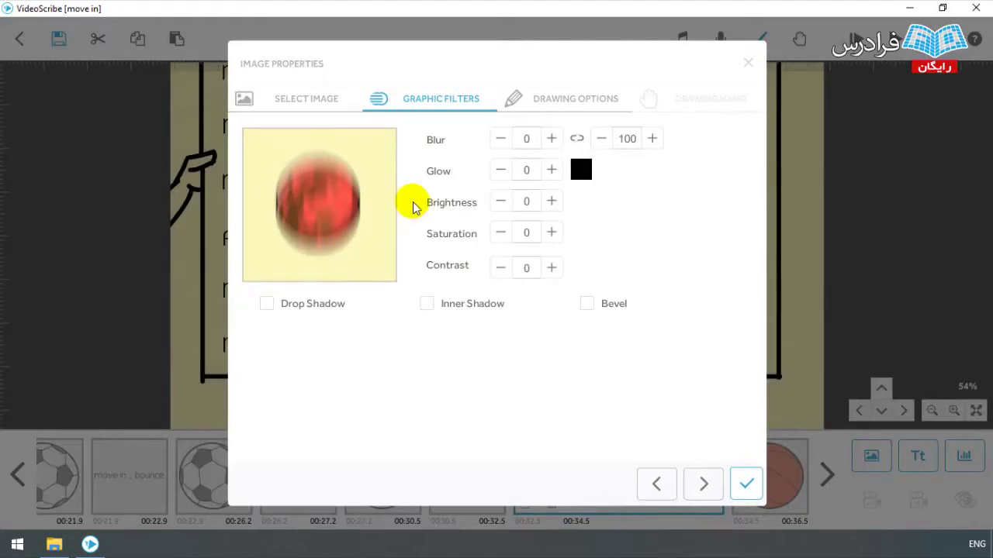
left_click(577, 139)
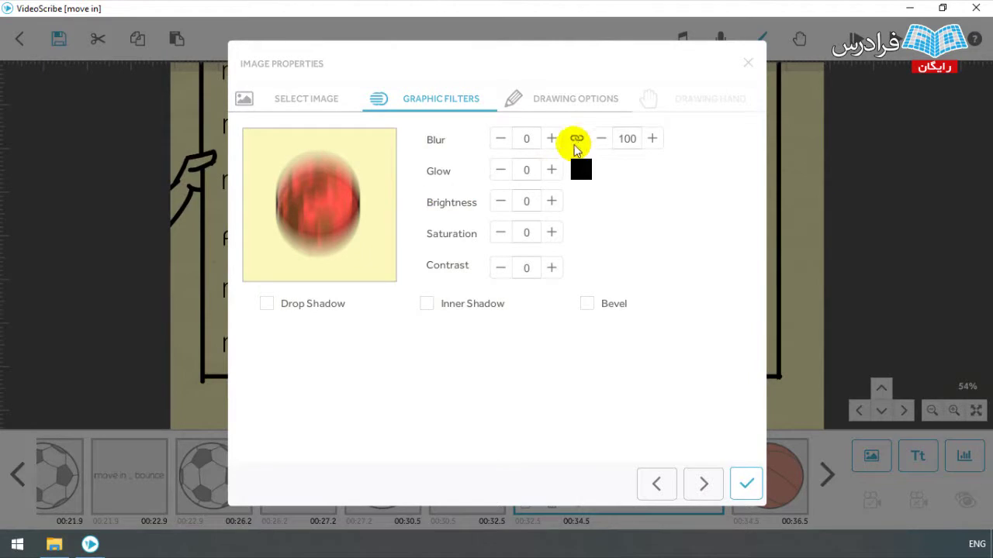
left_click(627, 139)
left_click_drag(470, 271, 491, 277)
type("0")
left_click(548, 335)
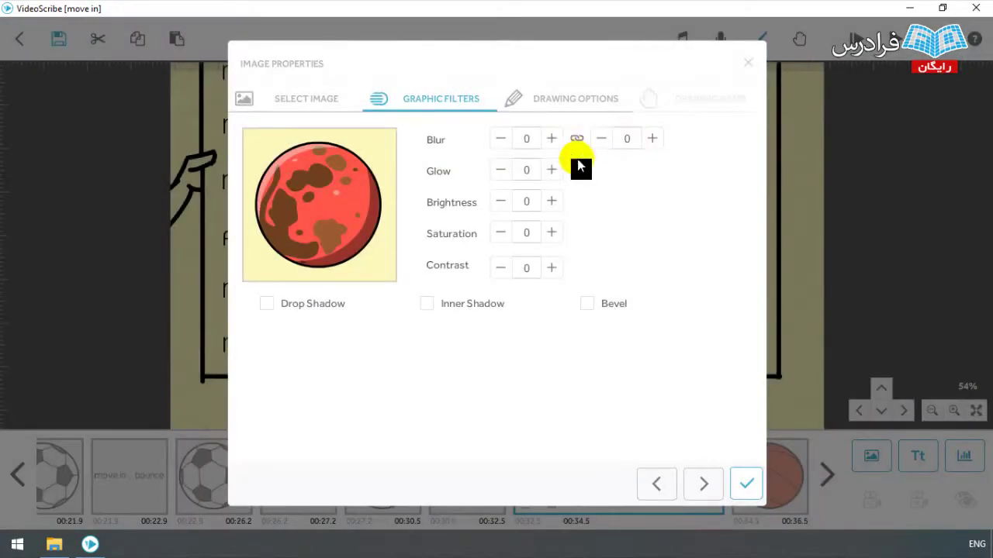
left_click(527, 139)
type("100")
left_click(548, 337)
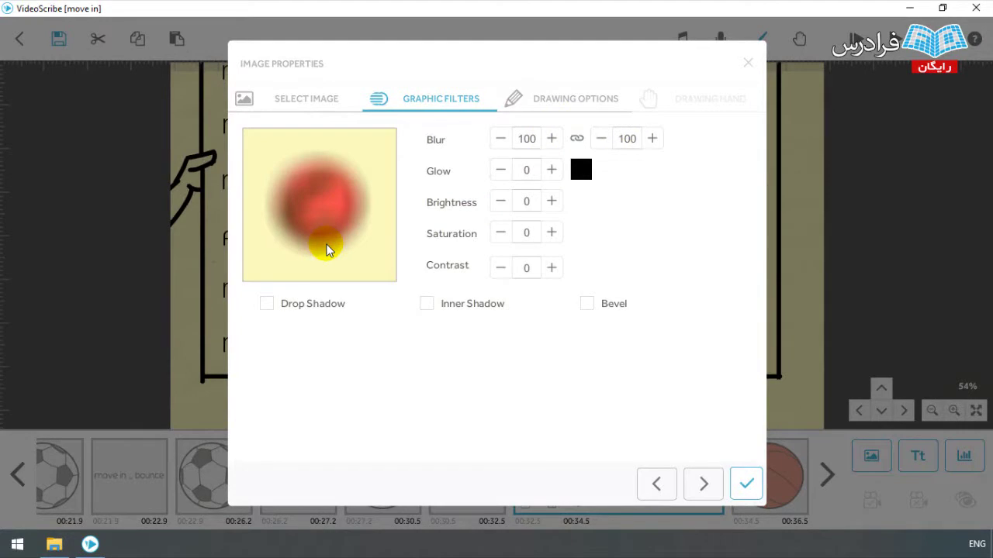
left_click(526, 138)
type("0")
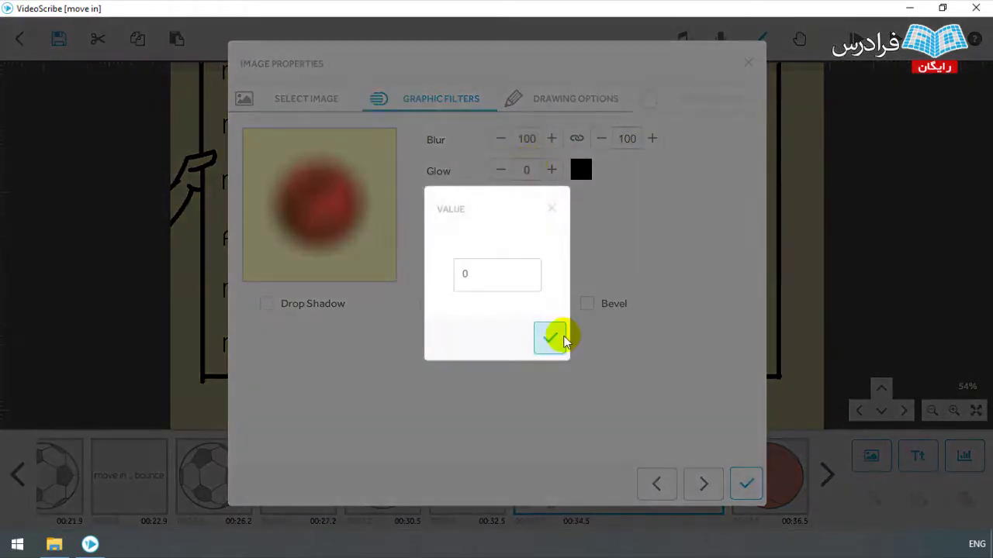
left_click(550, 339)
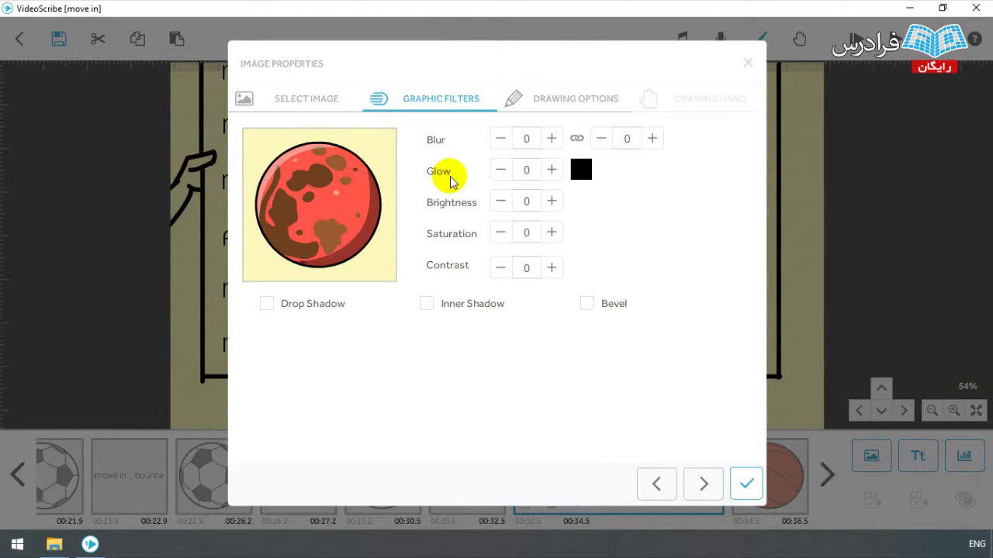
Set the red planet's Glow to 100 with a yellow glow colour
left_click(526, 171)
type("1")
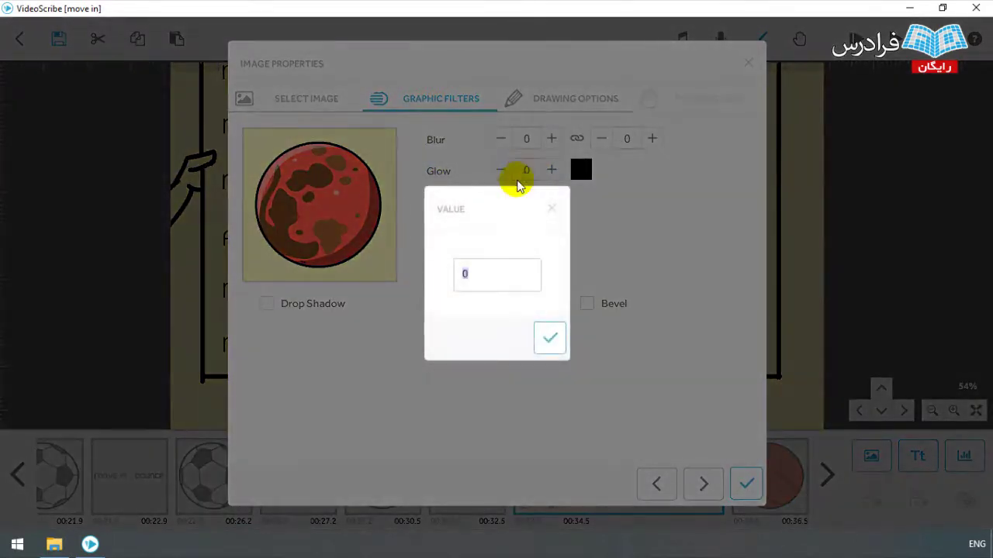
type("00")
left_click(547, 341)
left_click(579, 170)
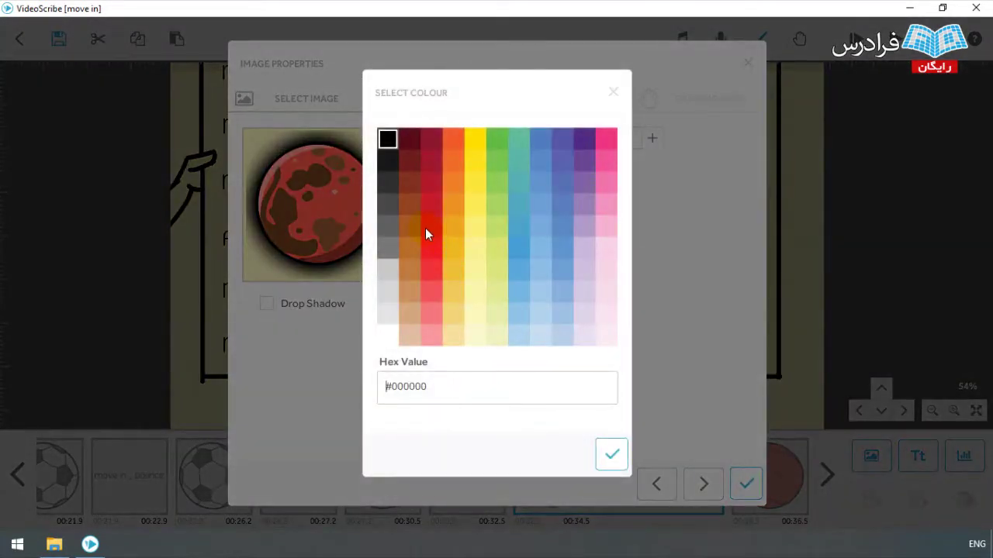
left_click(475, 139)
left_click(612, 464)
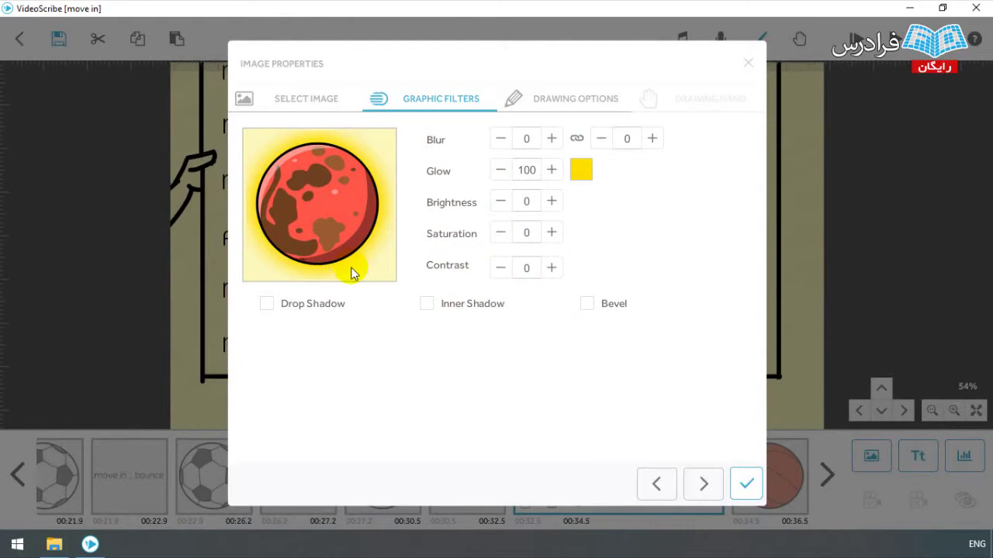
Try a white glow colour, then switch the glow back to yellow
left_click(581, 173)
left_click(388, 336)
left_click(606, 449)
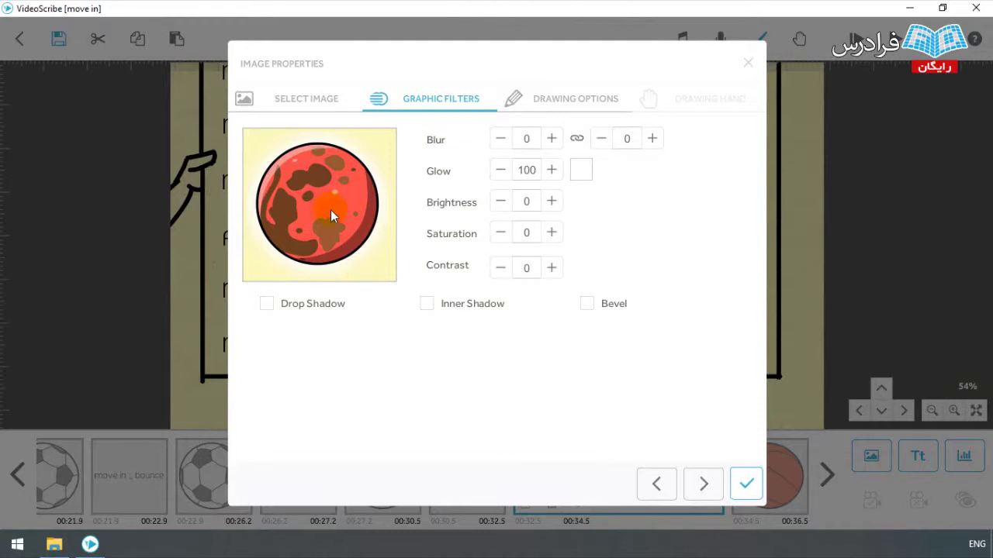
left_click(581, 170)
left_click(475, 138)
left_click(612, 454)
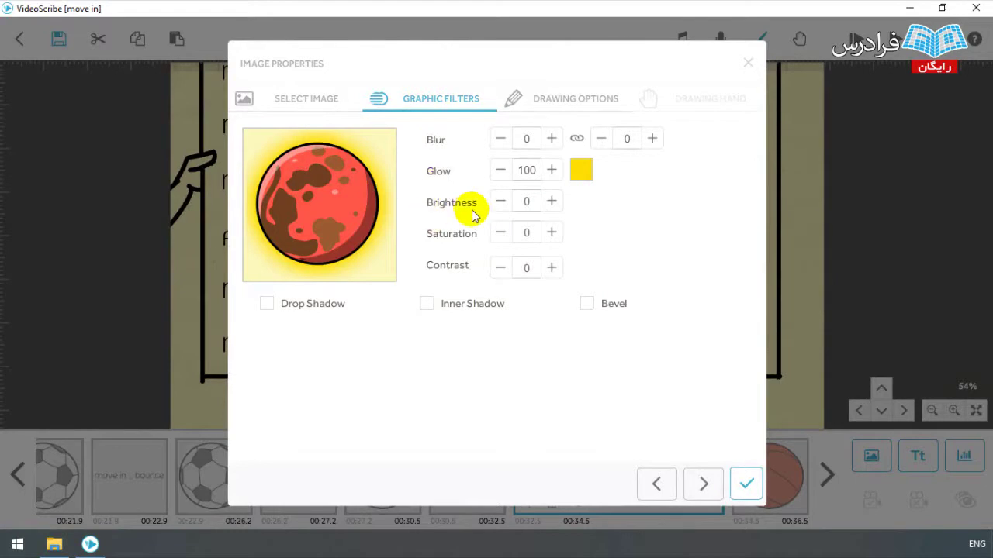
Set the Glow amount back to 0
left_click(527, 173)
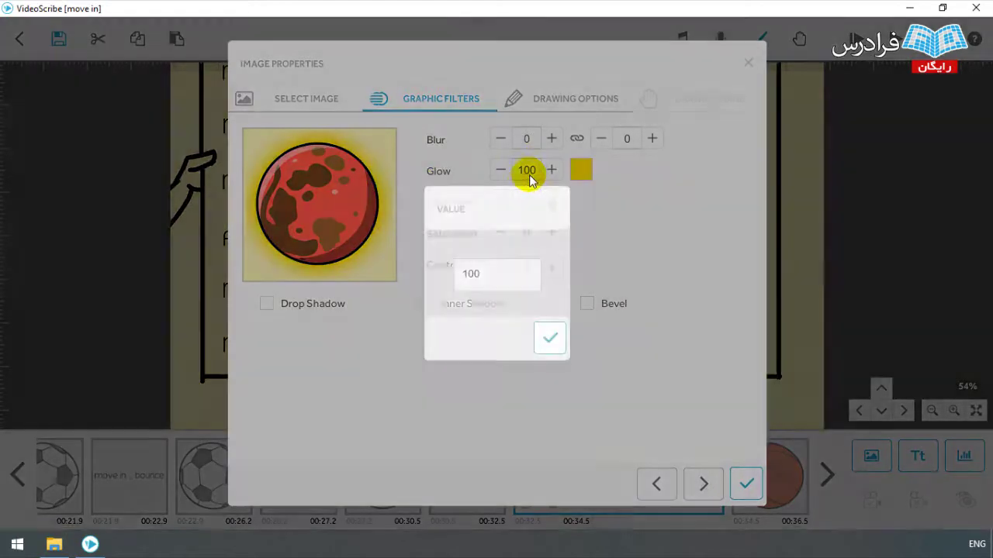
type("0")
left_click(550, 336)
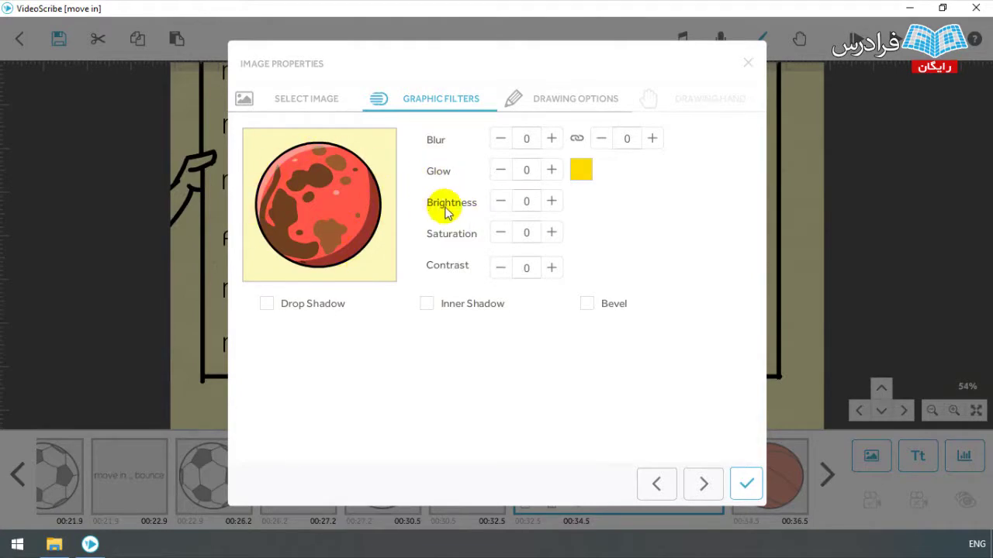
Try a Brightness of 100 on the red planet, then reset it to 0
left_click(525, 202)
type("100")
left_click(548, 336)
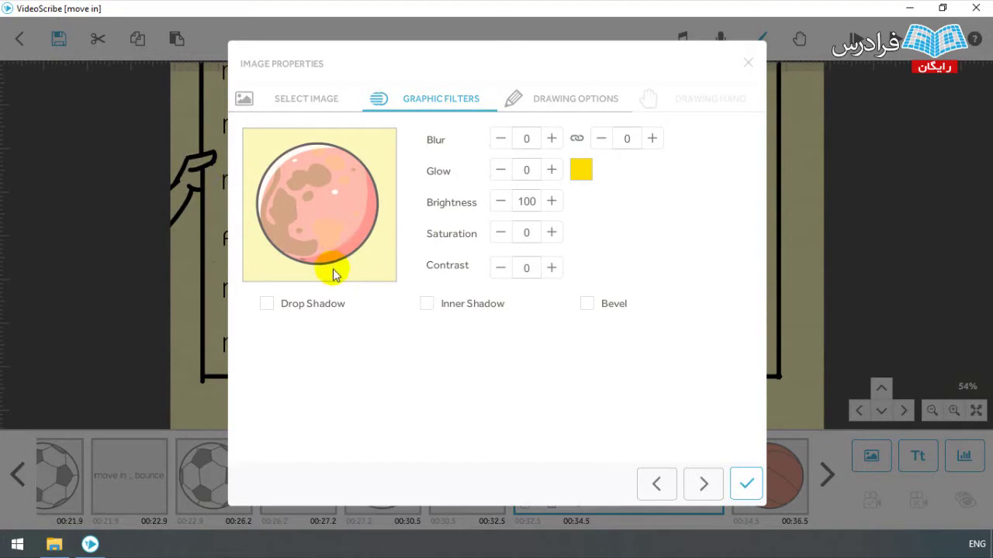
left_click(525, 204)
type("0")
left_click(549, 338)
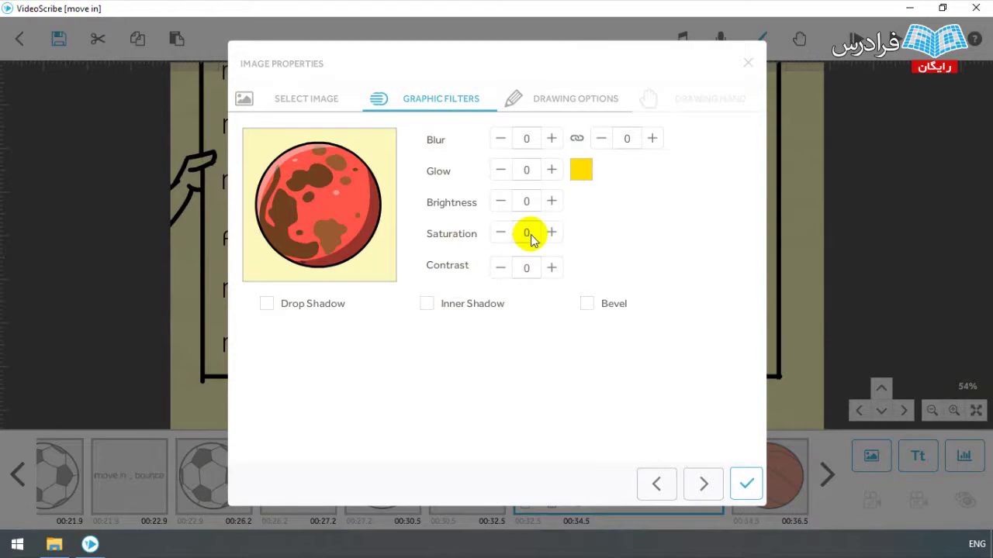
Set the red planet's Saturation to 100
left_click(525, 233)
type("100")
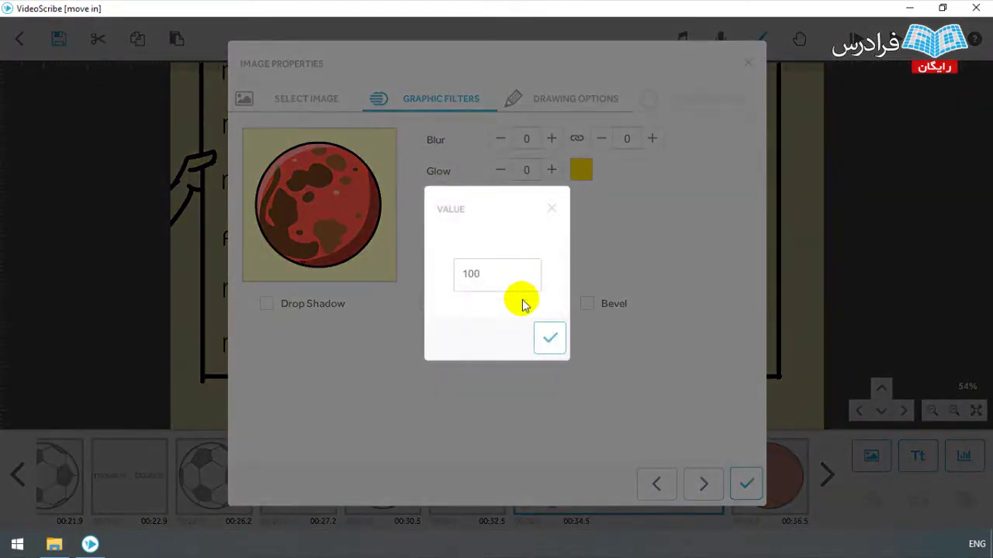
left_click(549, 340)
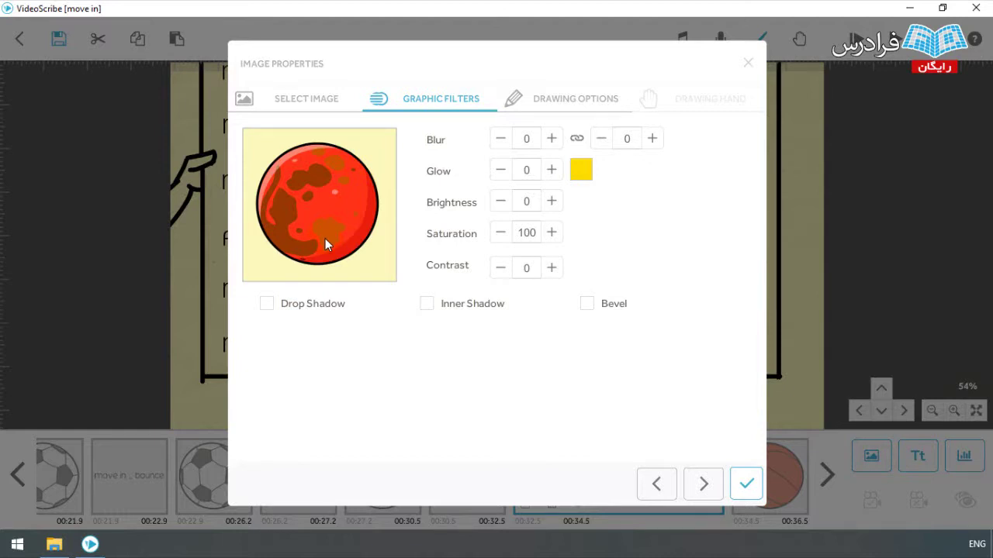
Try a Contrast of 100 on the red planet, then set Contrast back to 0
left_click(527, 233)
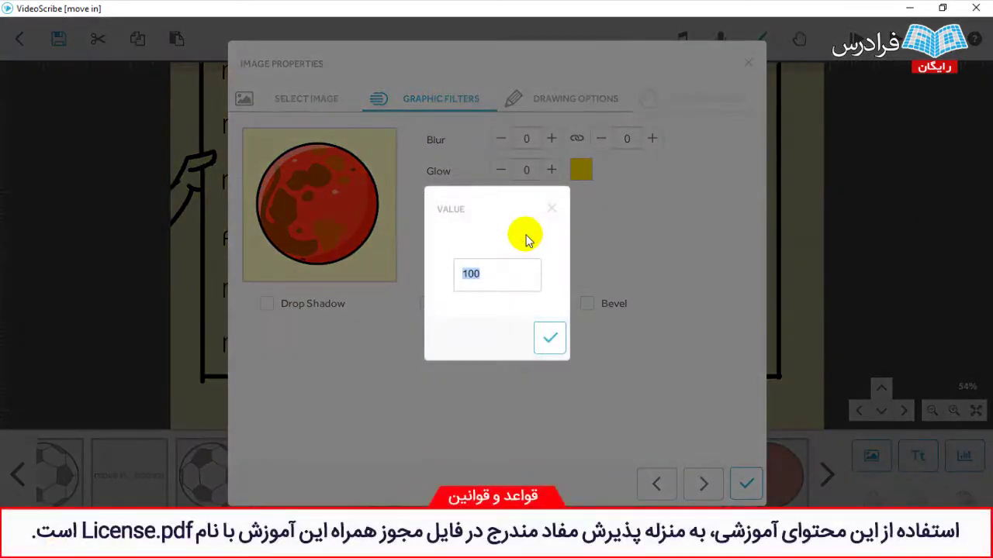
key("Escape")
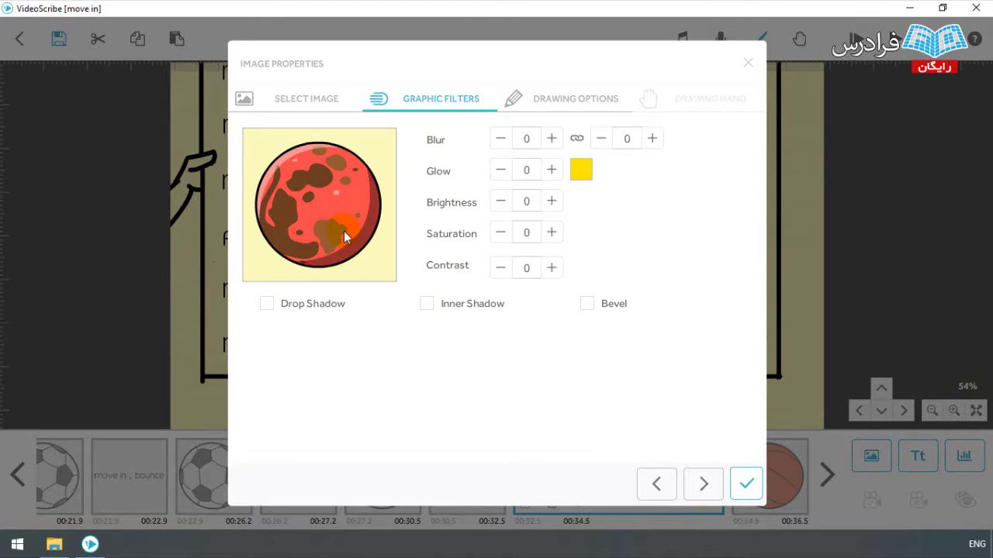
left_click(532, 273)
type("100")
left_click(547, 340)
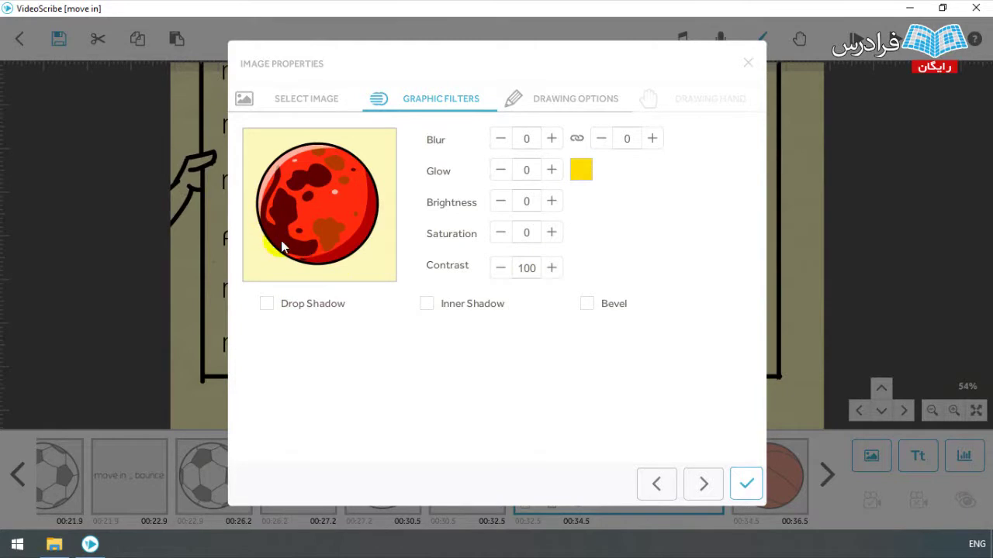
left_click(525, 268)
type("0")
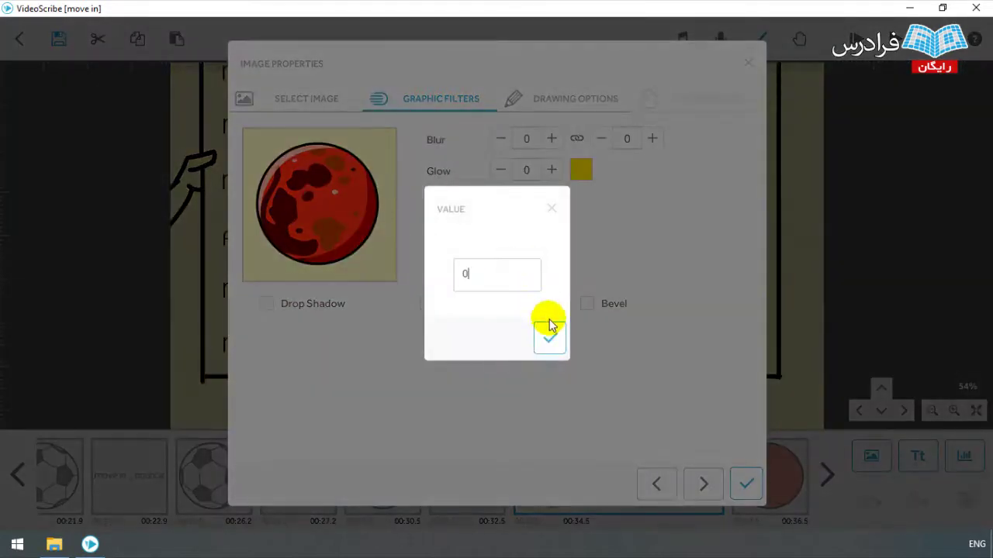
left_click(552, 336)
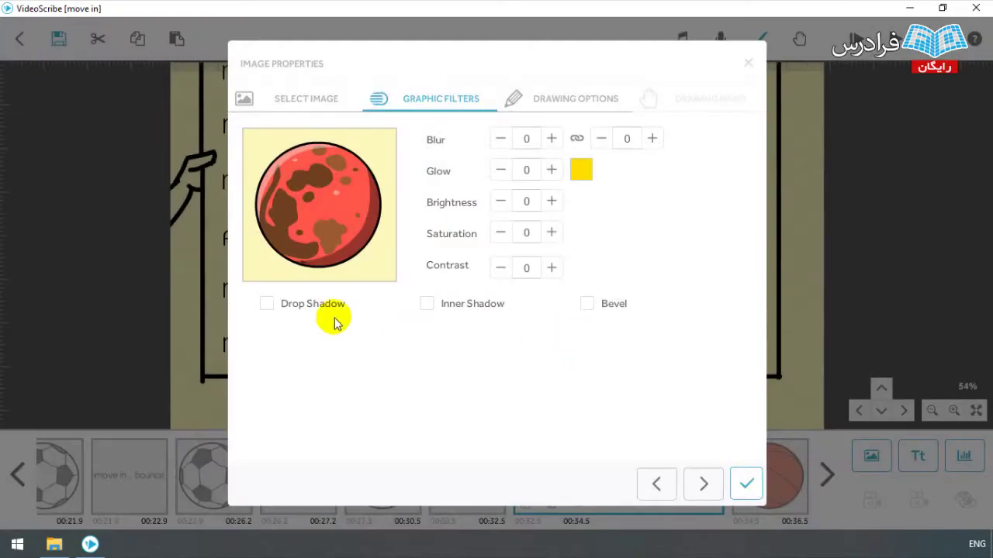
Turn on the red planet's Drop Shadow with an Offset of 100
left_click(265, 304)
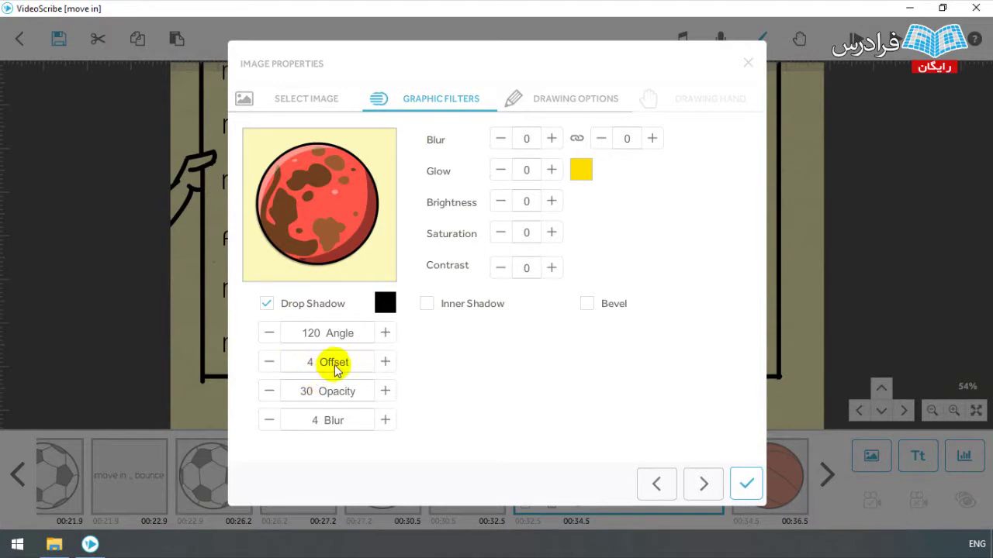
left_click(324, 365)
type("100")
left_click(546, 339)
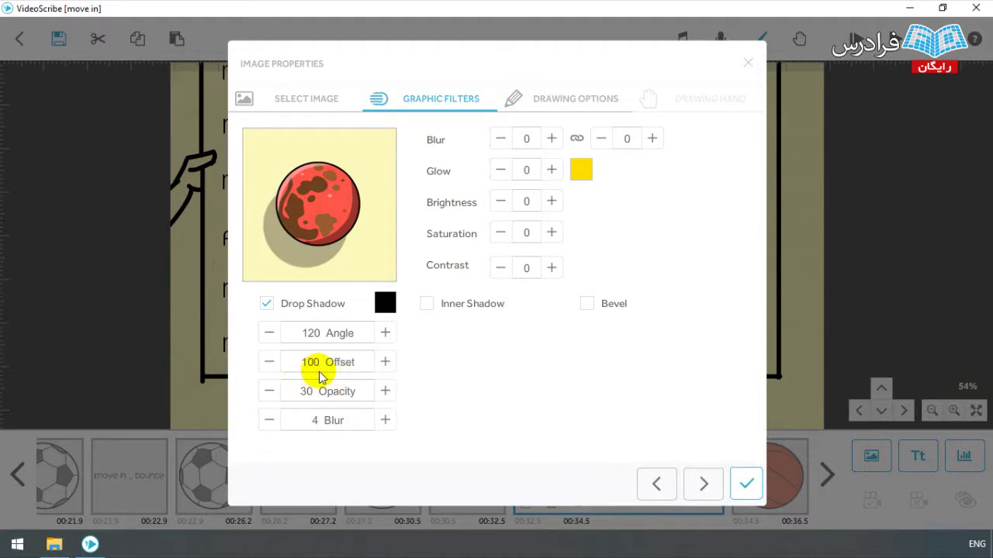
Compare drop shadow Offset 0 against 100, leaving it at 100
left_click(319, 372)
type("0")
left_click(547, 342)
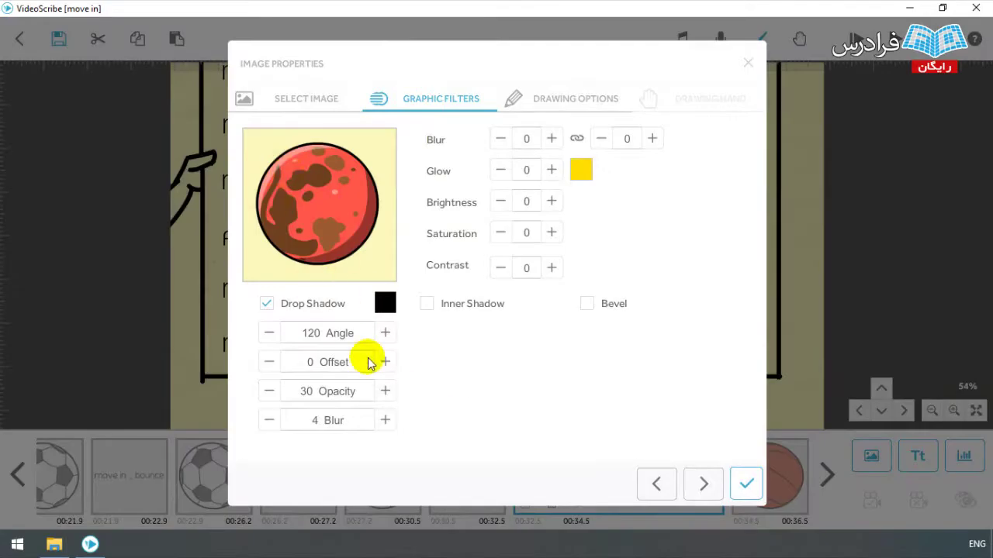
left_click(336, 365)
type("100")
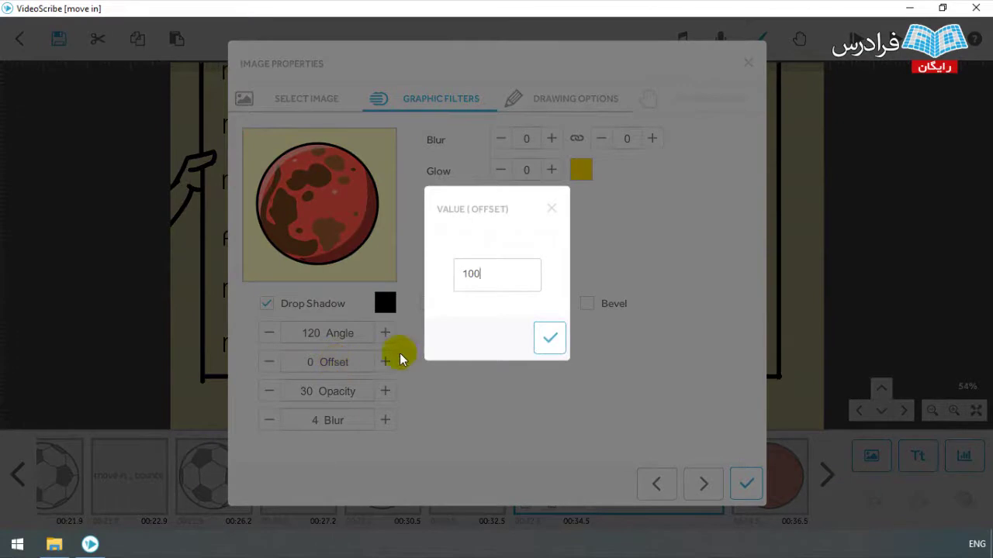
left_click(543, 343)
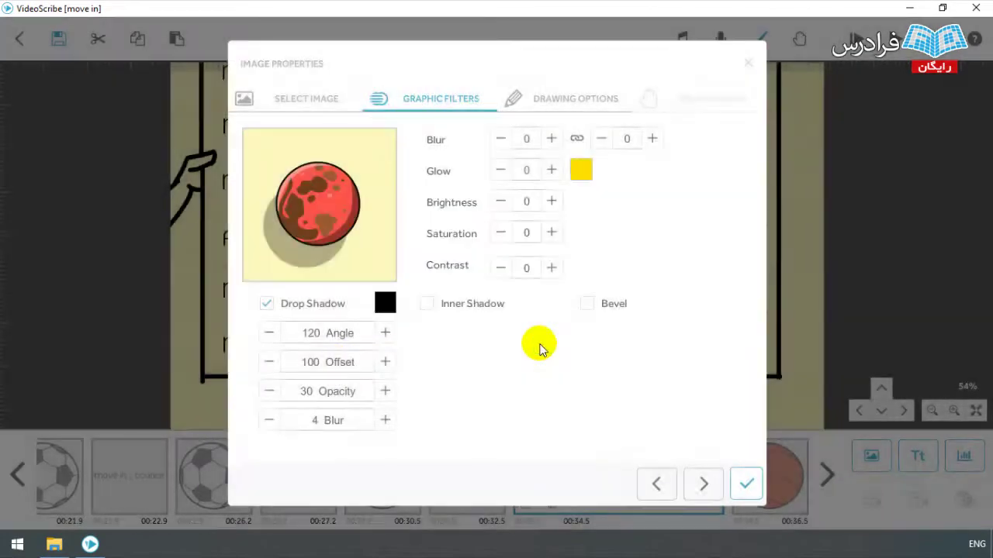
Set the drop shadow Angle to 90
left_click(328, 334)
type("90")
left_click(549, 339)
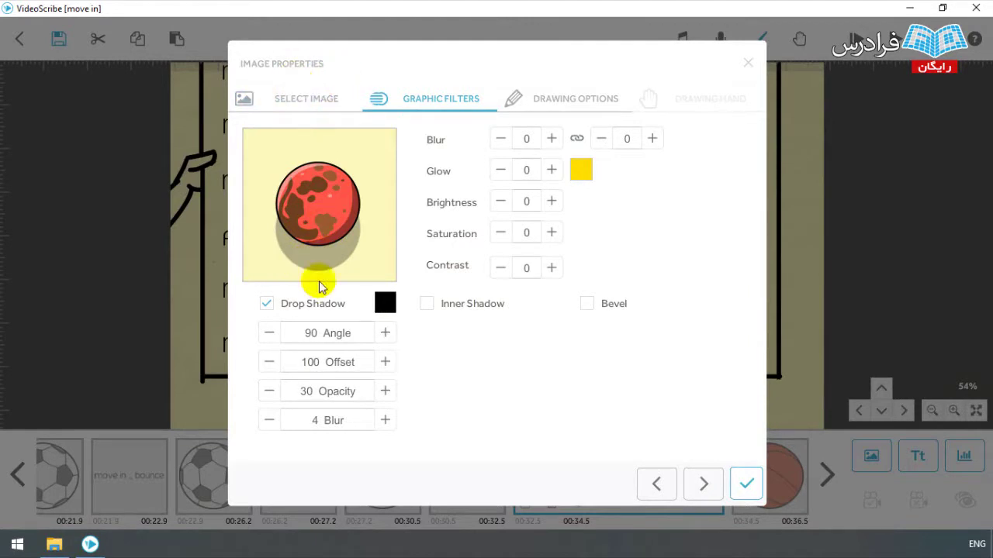
Try a drop shadow Angle of 0, then return it to 90
left_click(329, 332)
double_click(466, 275)
type("0")
left_click(549, 337)
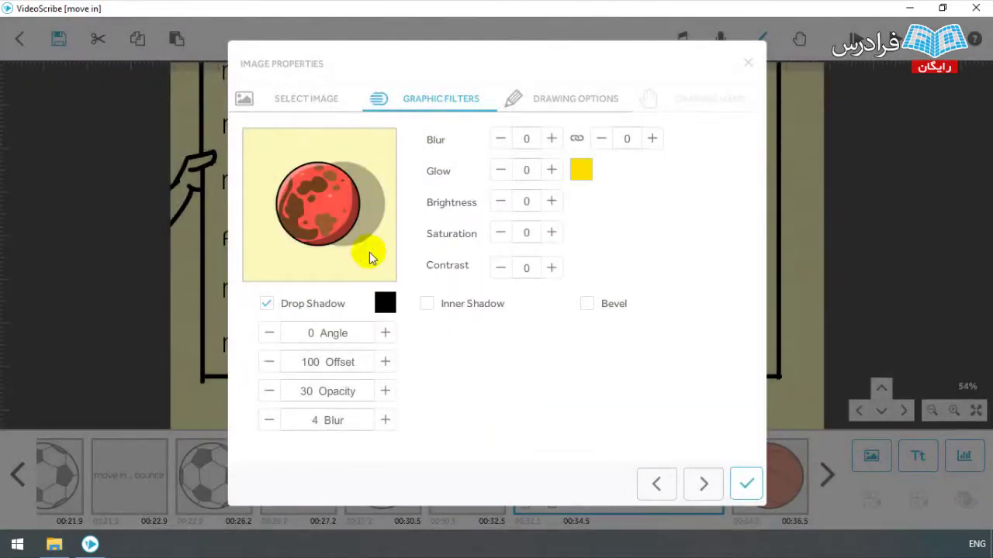
left_click(323, 332)
type("0")
left_click(552, 338)
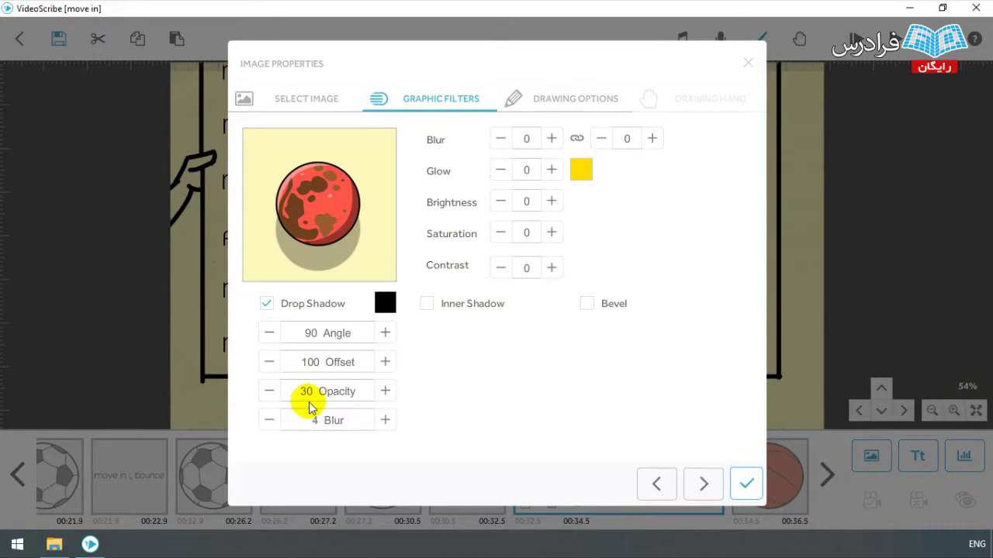
Try drop shadow Opacity 100, then set it back to 30
left_click(324, 392)
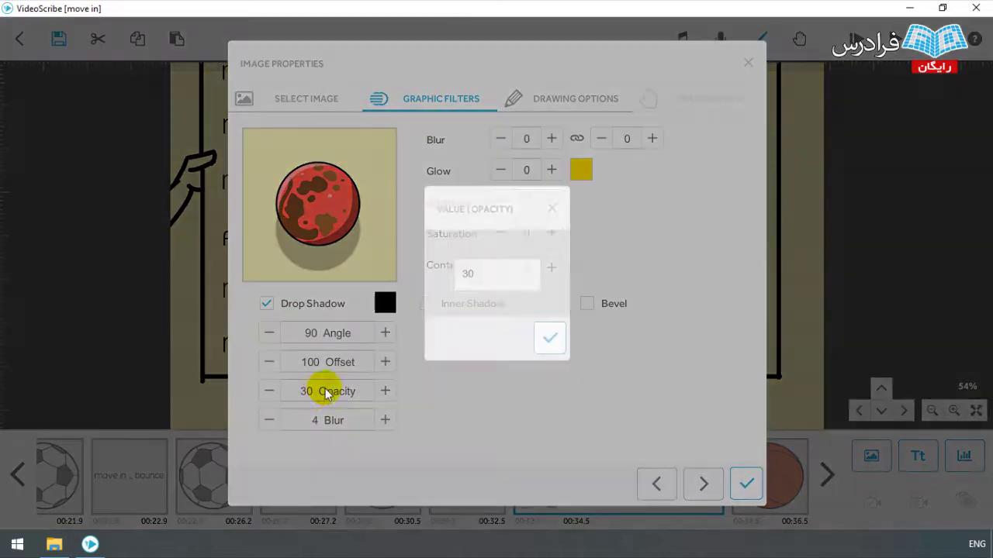
type("00")
left_click(548, 338)
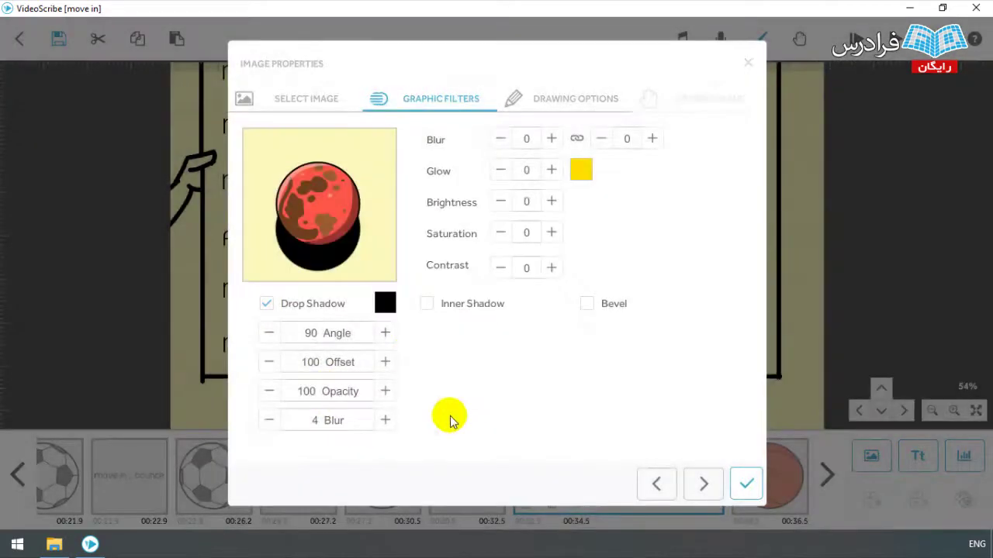
left_click(324, 391)
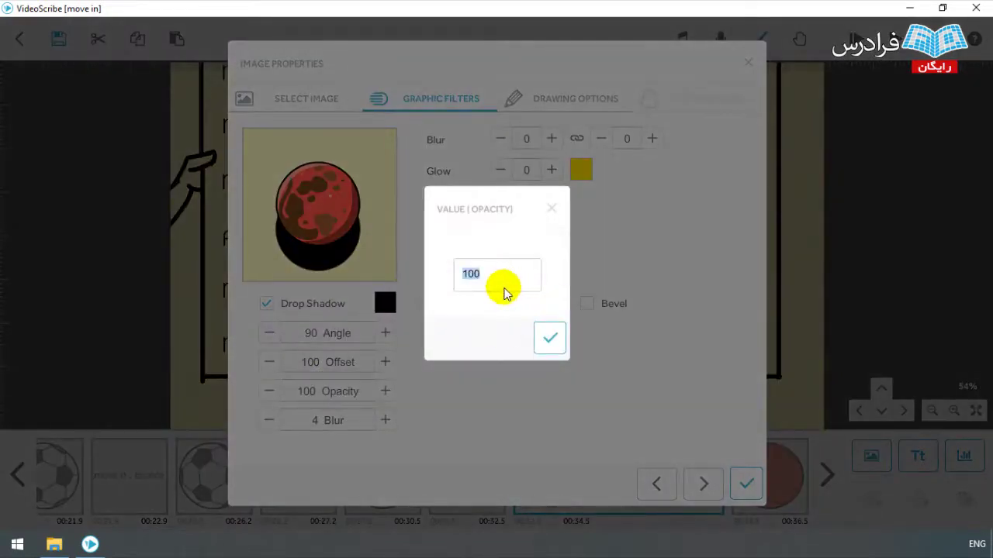
type("30")
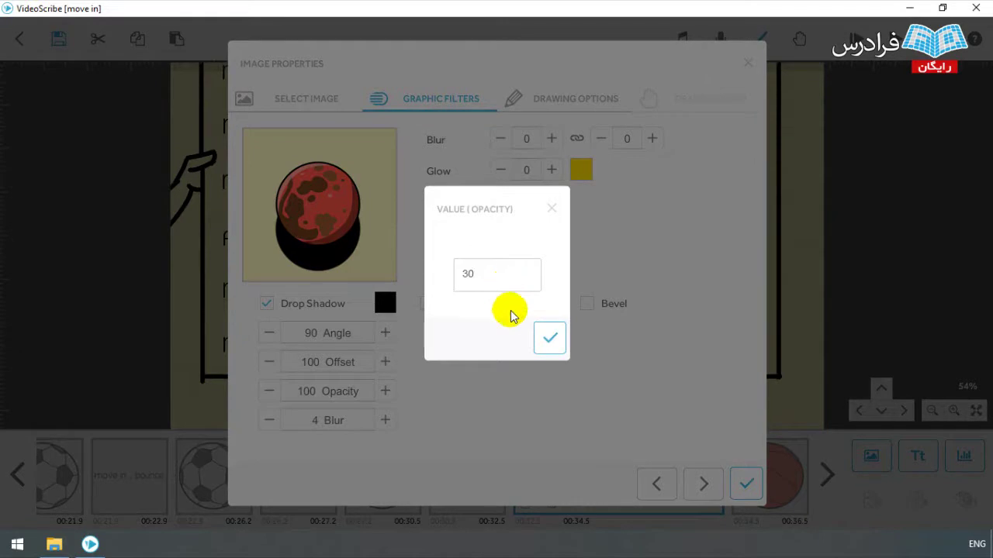
left_click(549, 337)
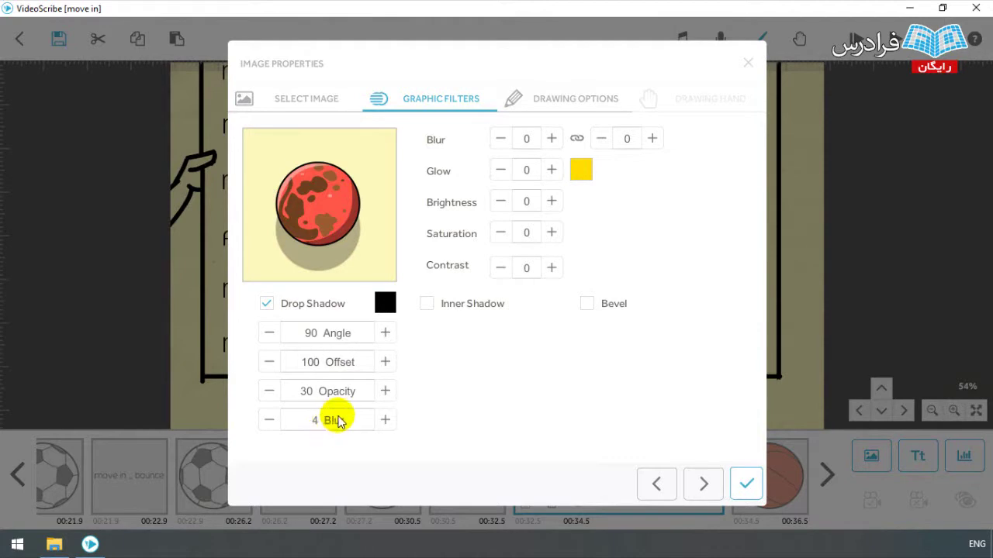
Try drop shadow Blur 100, then set it to 0 for a hard edge
left_click(337, 421)
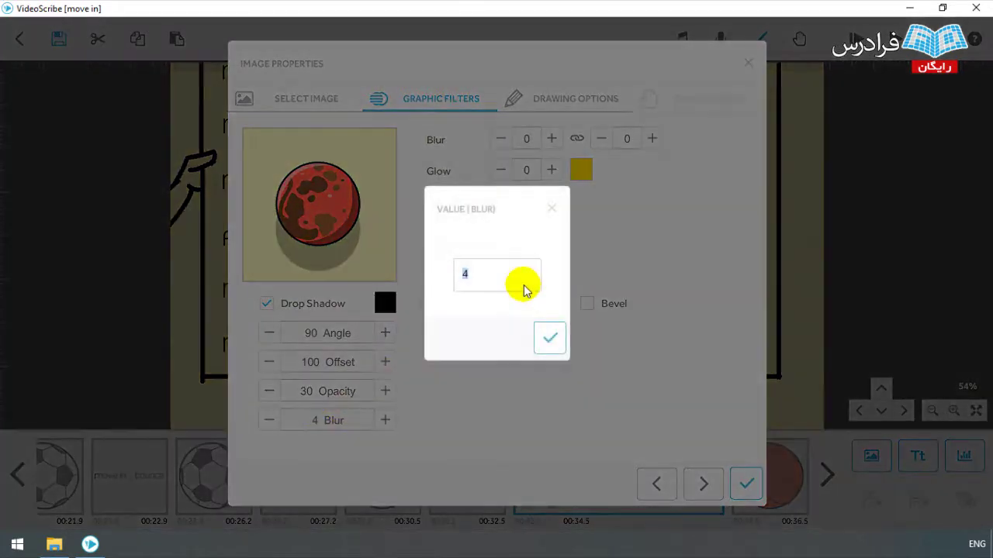
type("00")
left_click(547, 337)
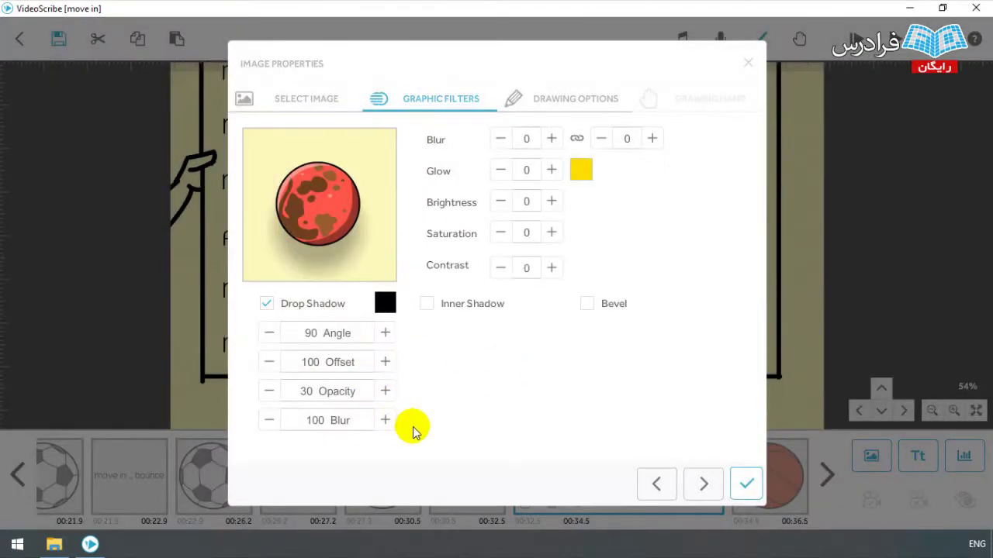
left_click(336, 423)
type("0")
left_click(550, 336)
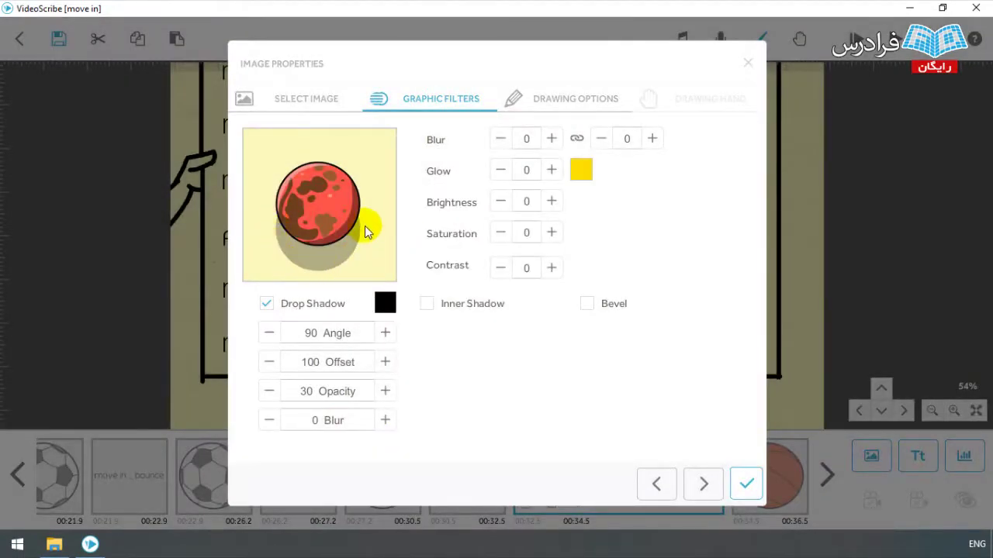
Colour the planet's drop shadow red, then turn Drop Shadow off
left_click(385, 305)
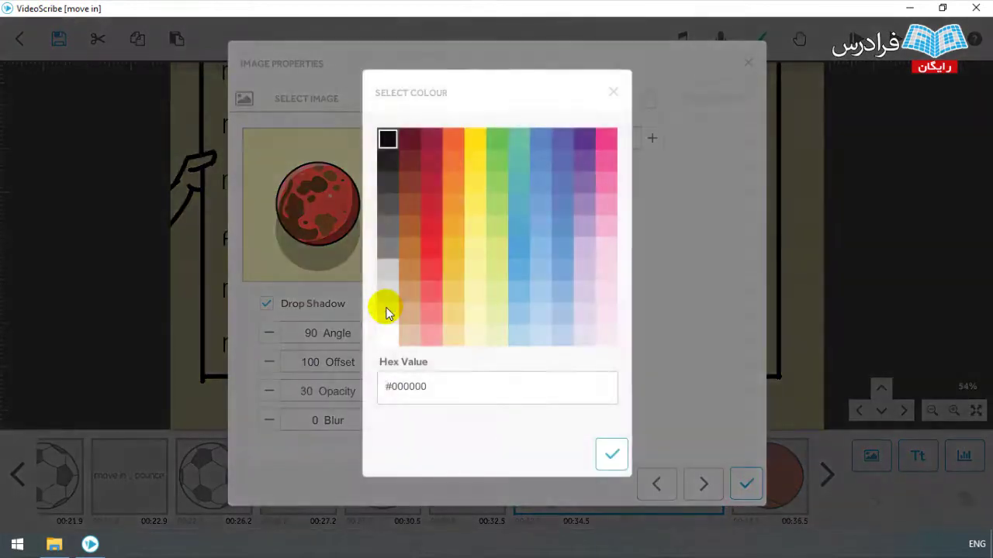
left_click(436, 255)
left_click(612, 454)
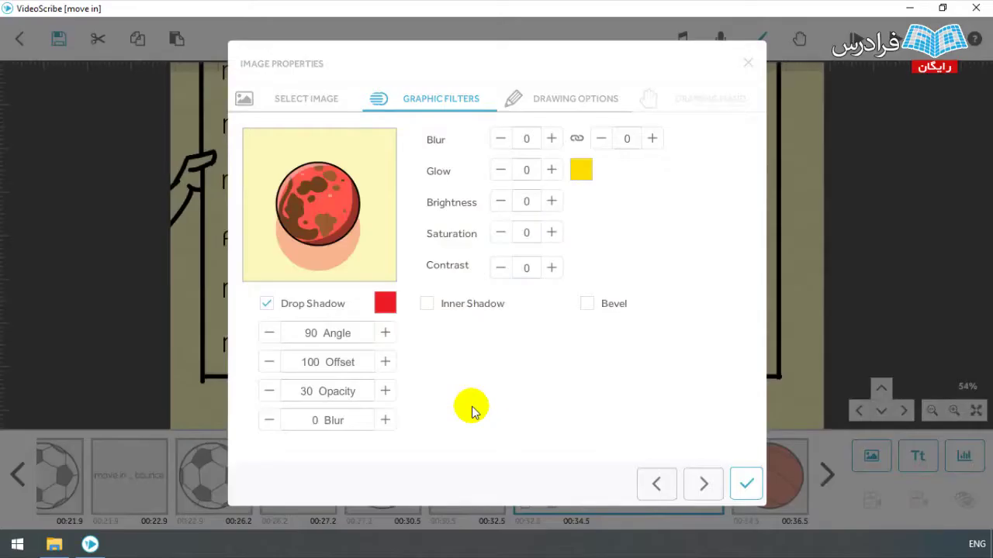
left_click(266, 305)
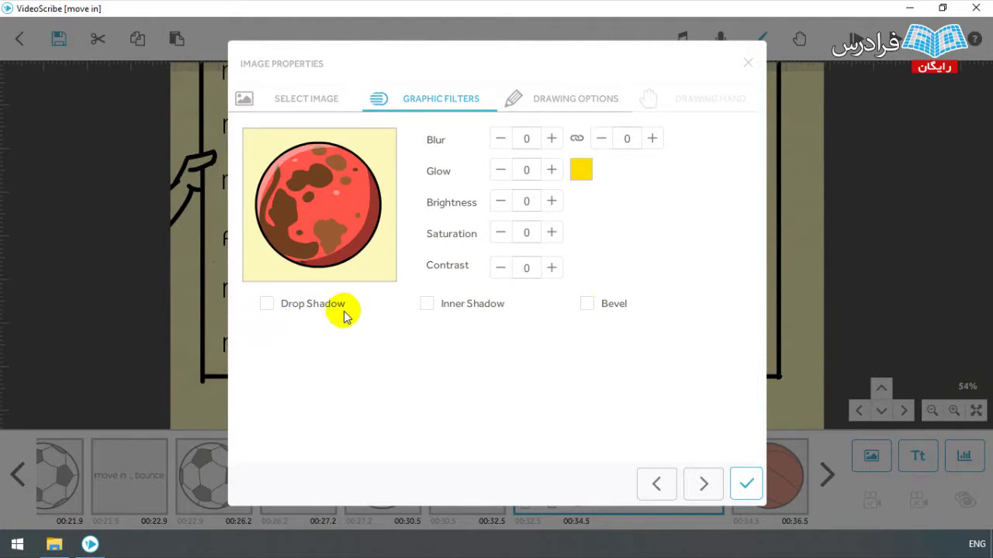
Enable Inner Shadow (Offset 100) and Bevel on the red planet, with Drop Shadow off
left_click(427, 304)
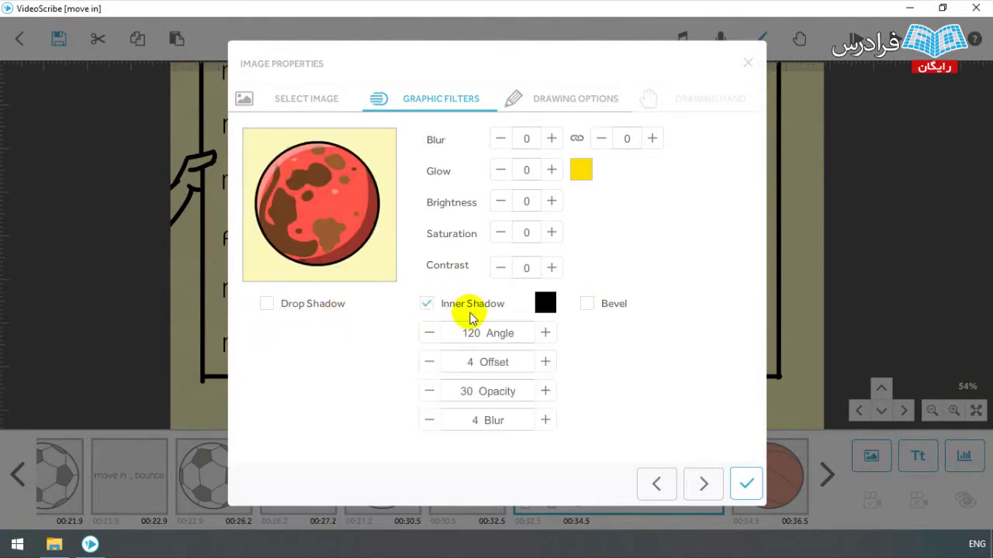
left_click(587, 304)
left_click(268, 304)
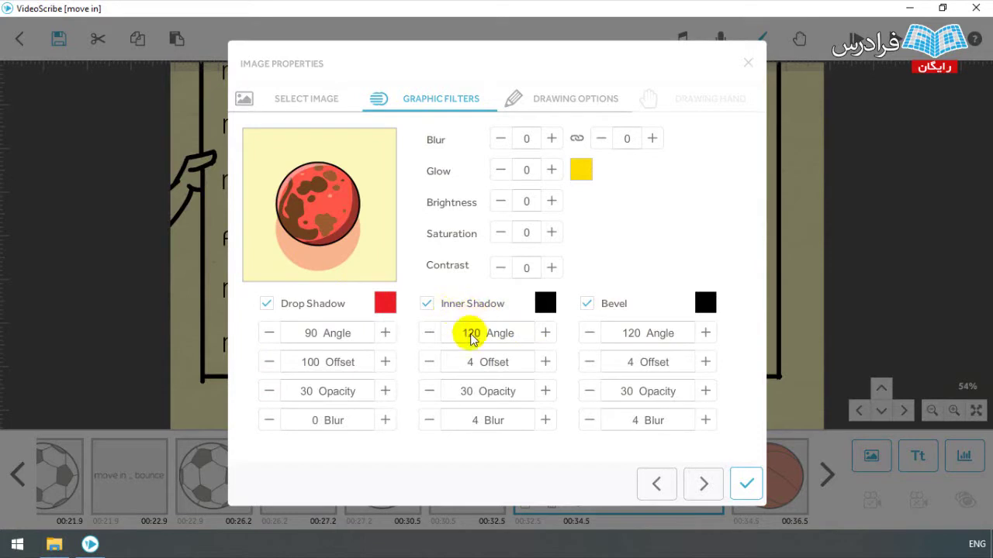
left_click(472, 364)
type("00")
left_click(549, 337)
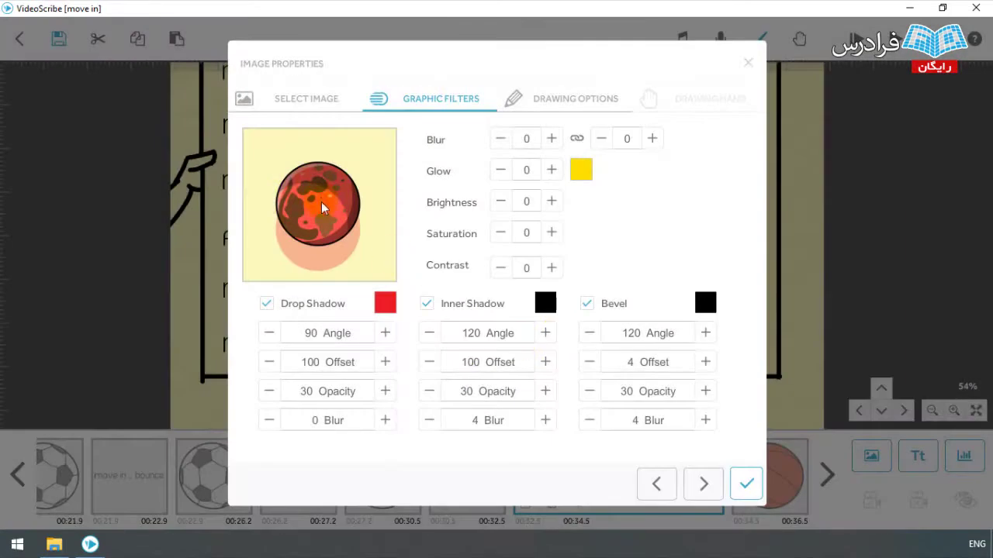
left_click(266, 307)
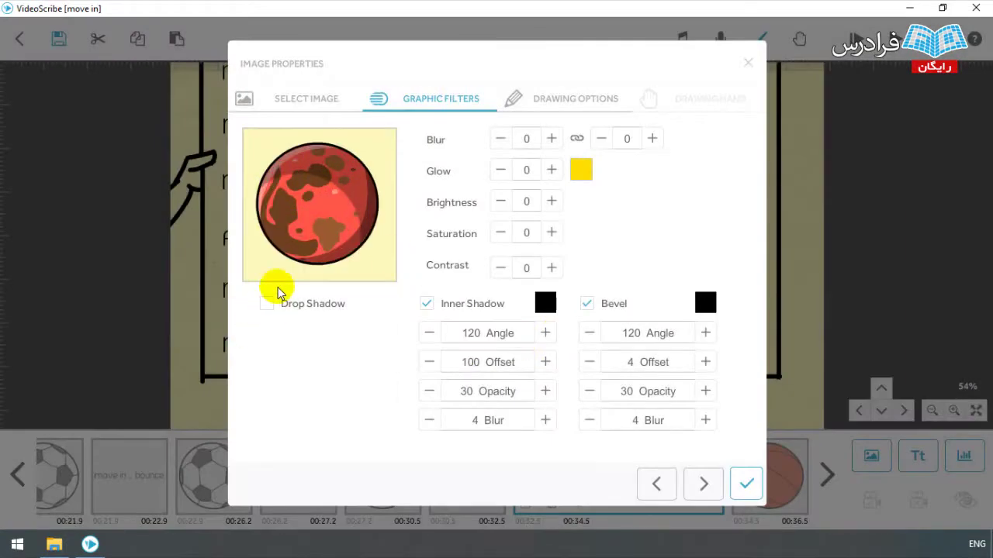
Preview the planet's inner shadow at offset 100 and angle 90
left_click(471, 362)
type("0")
left_click(551, 341)
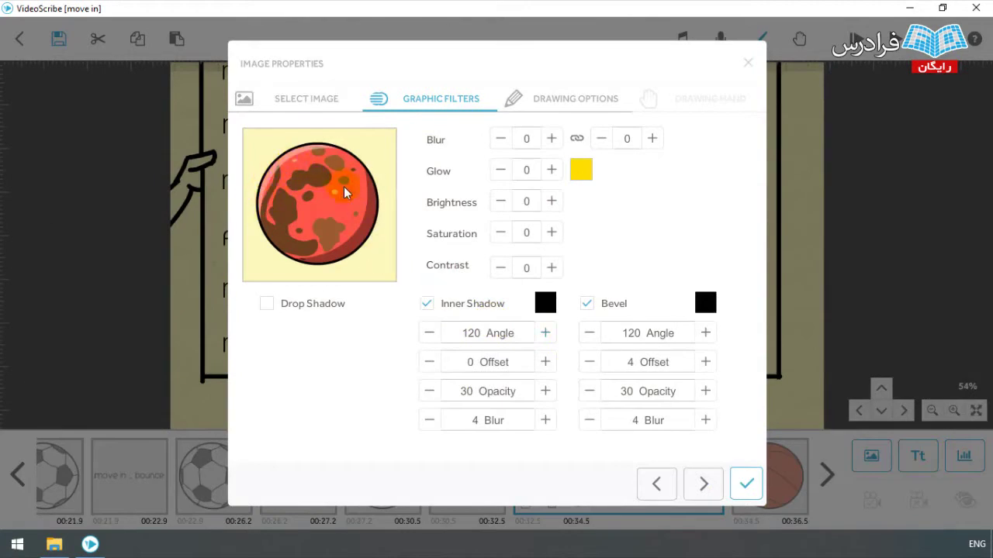
left_click(477, 367)
type("100")
left_click(550, 339)
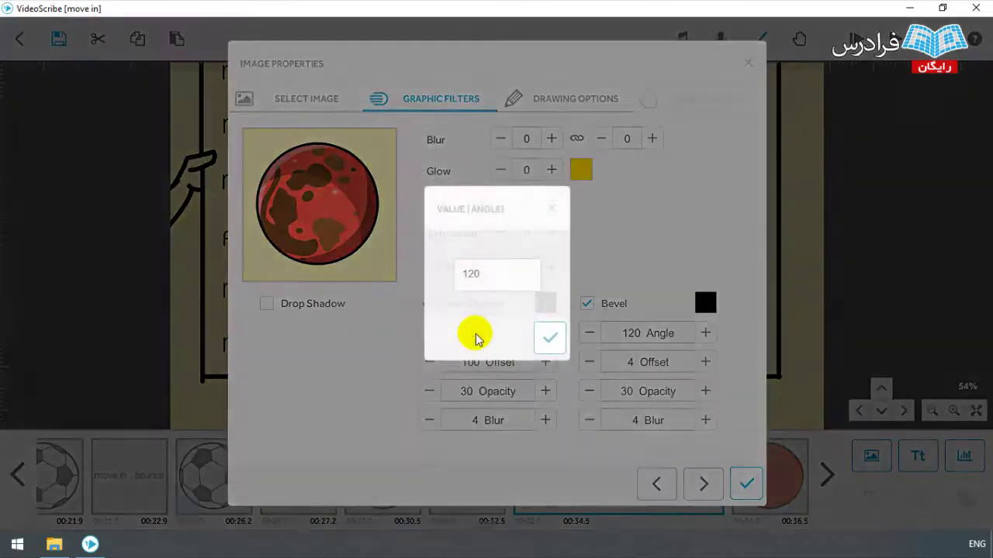
left_click(475, 336)
type("90")
left_click(550, 339)
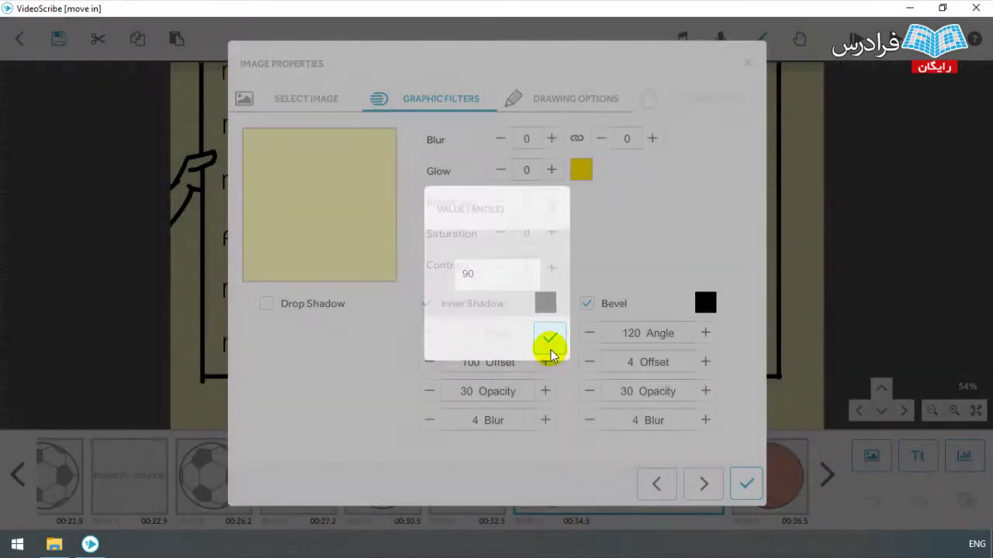
Set inner shadow opacity to 100, then switch the inner shadow off, keeping only the bevel
left_click(487, 391)
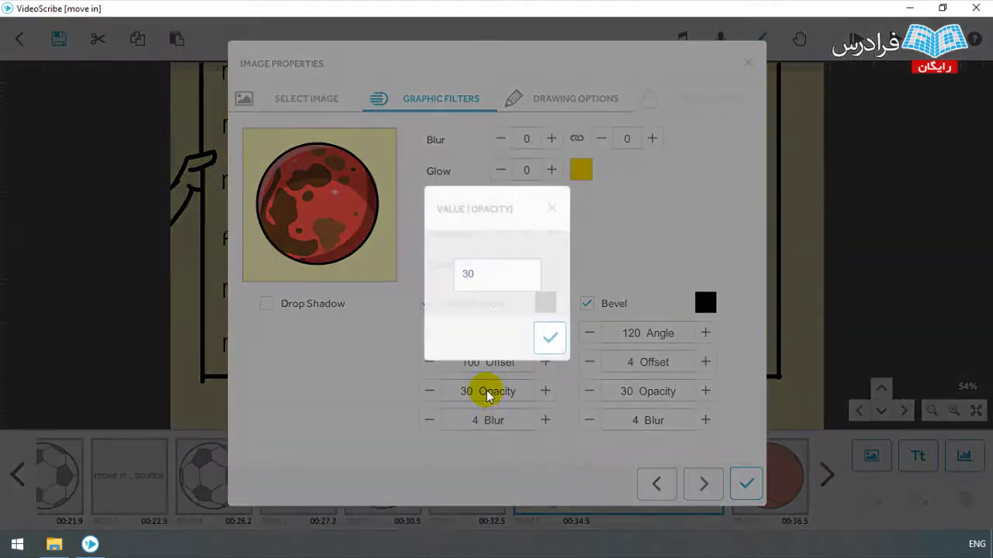
type("100")
left_click(546, 336)
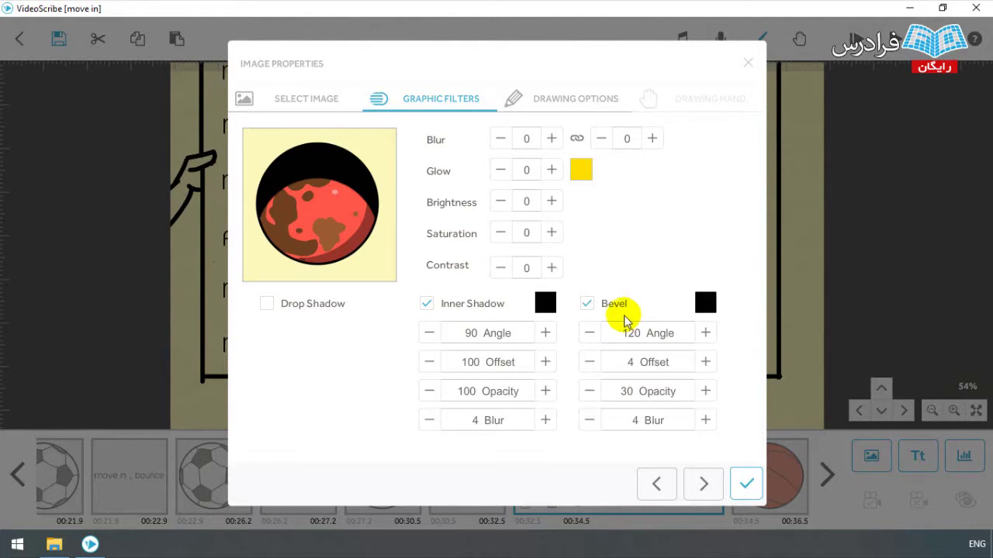
left_click(427, 304)
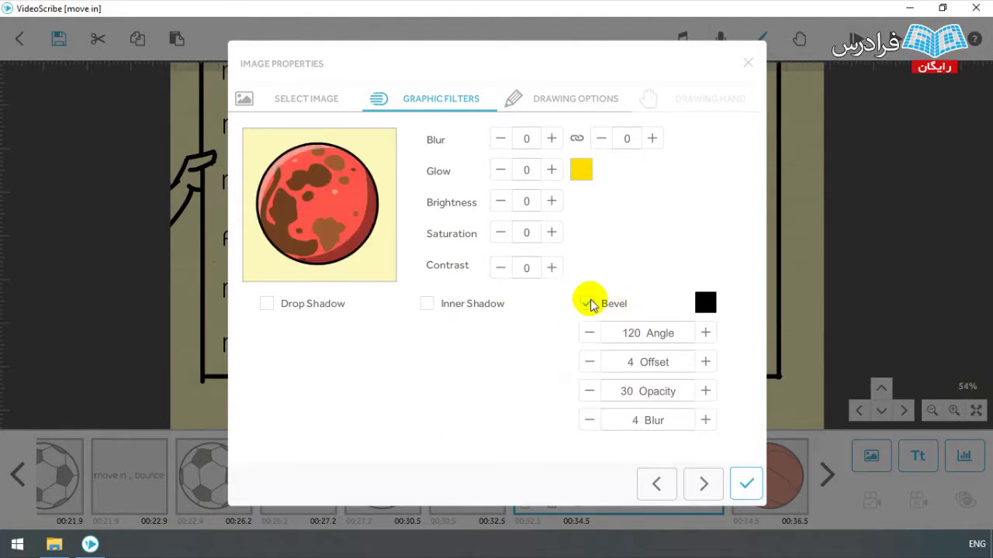
left_click(705, 302)
Make the planet's bevel colour white with a bevel offset of 100
left_click(388, 335)
left_click(612, 454)
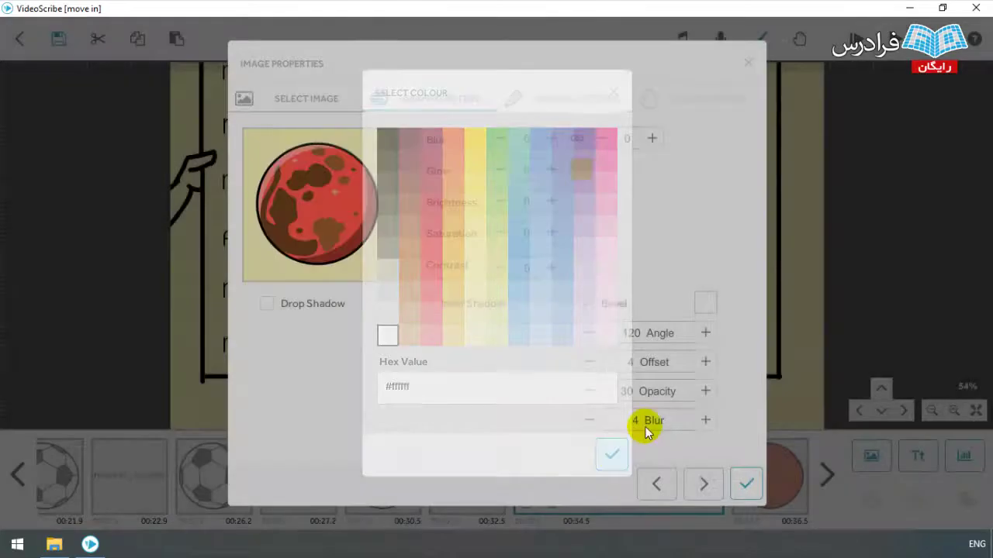
left_click(643, 362)
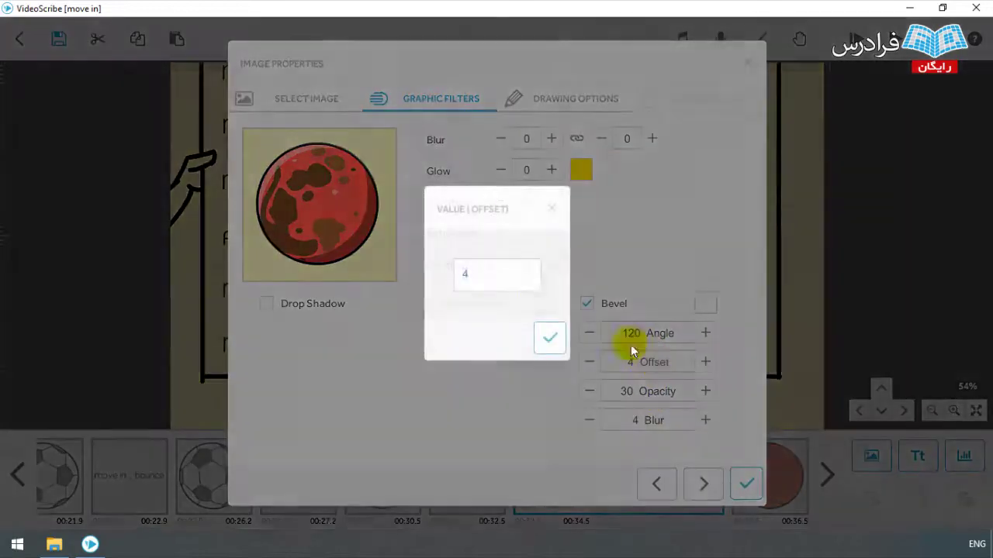
type("00")
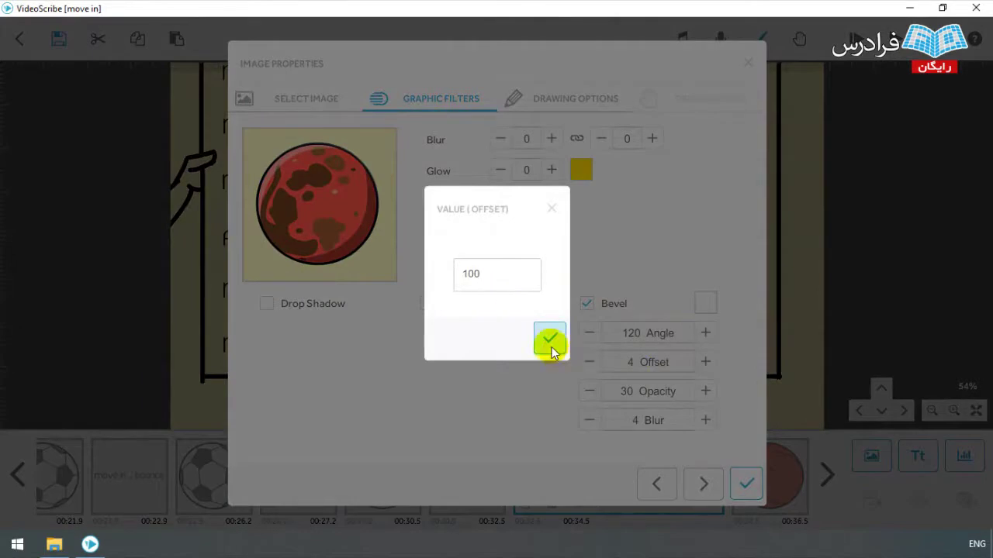
left_click(549, 338)
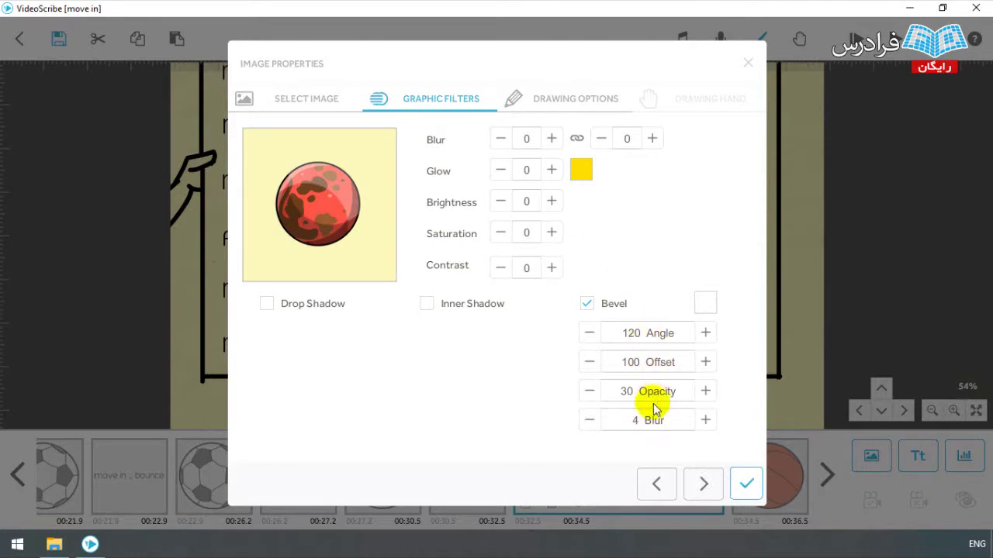
Set the planet's bevel blur to 100 and close its Image Properties
left_click(654, 425)
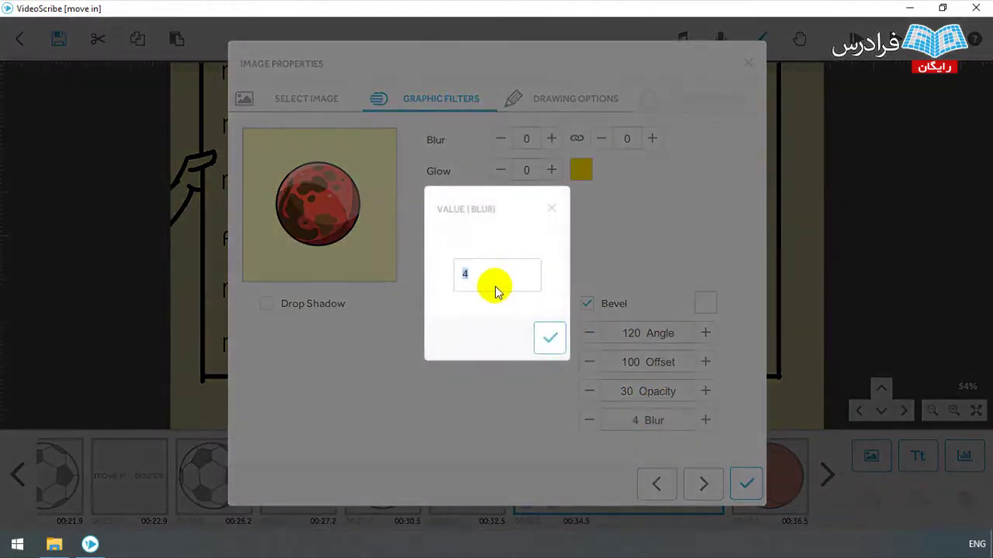
type("00")
left_click(549, 337)
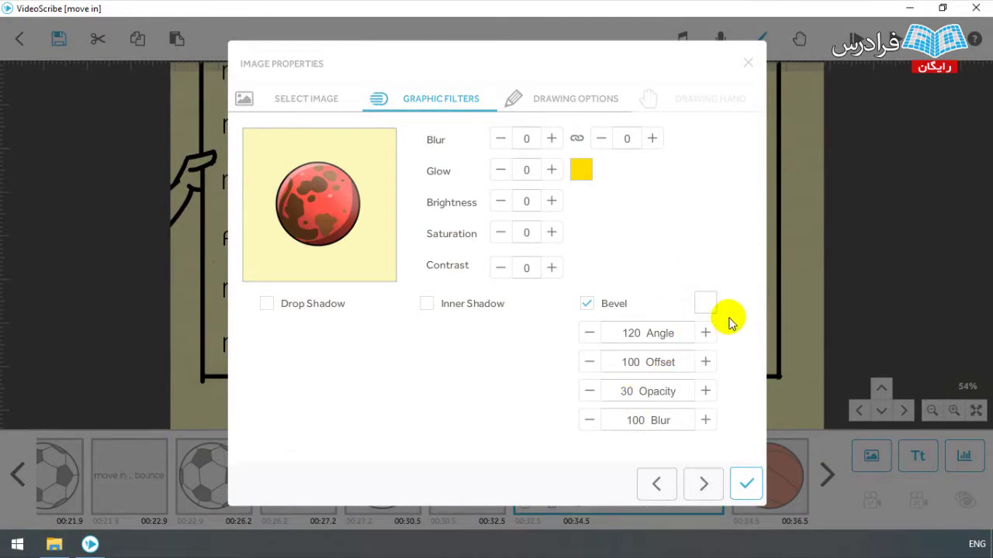
left_click(748, 64)
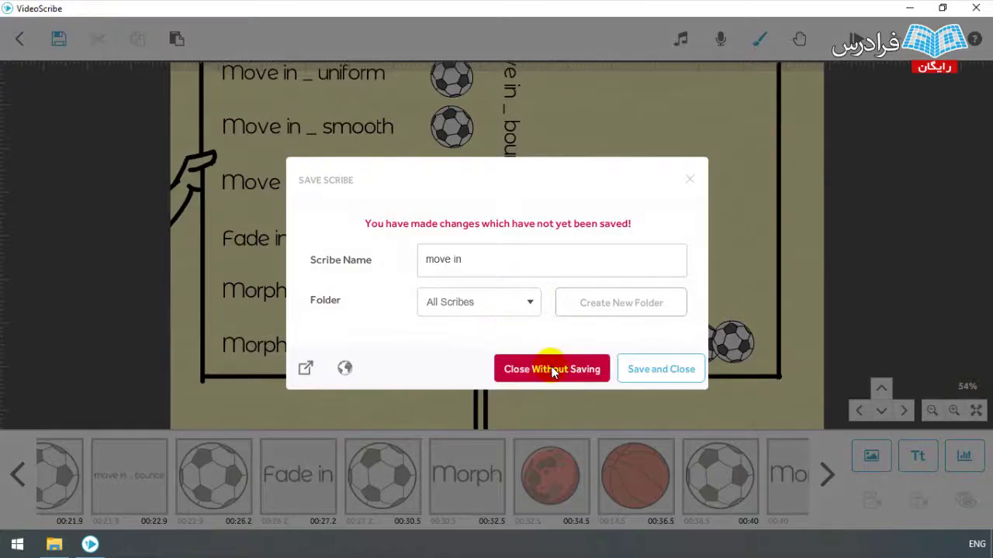
Close the move-in scribe without saving and open the 'tree' scribe from Local Scribes
left_click(553, 365)
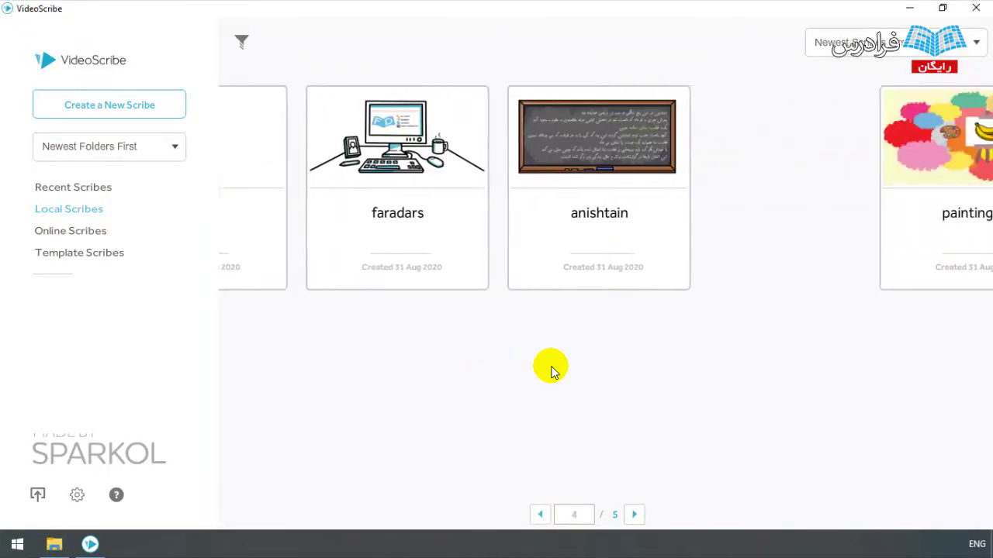
left_click(694, 178)
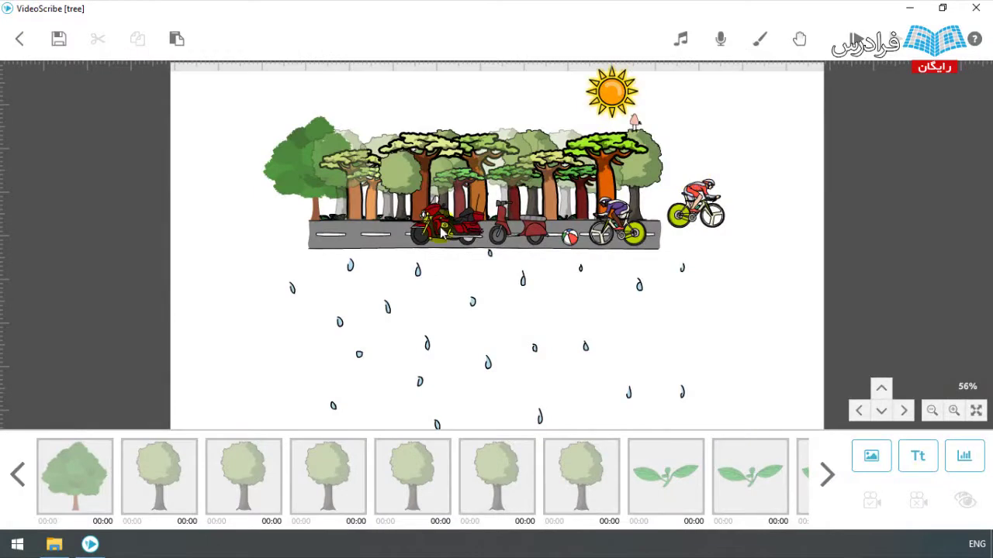
Enable a white bevel with offset 100 on the red motorcycle
double_click(431, 227)
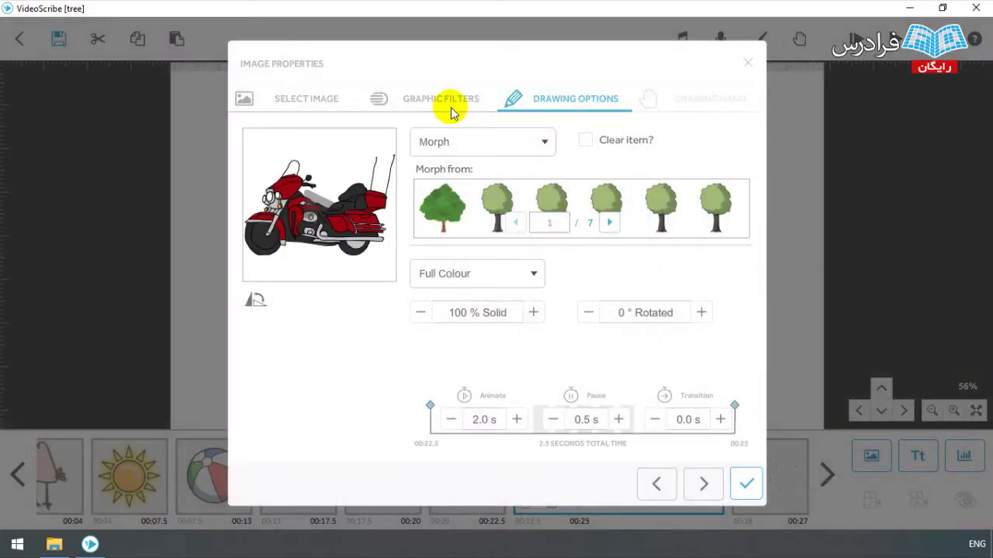
left_click(440, 101)
left_click(591, 308)
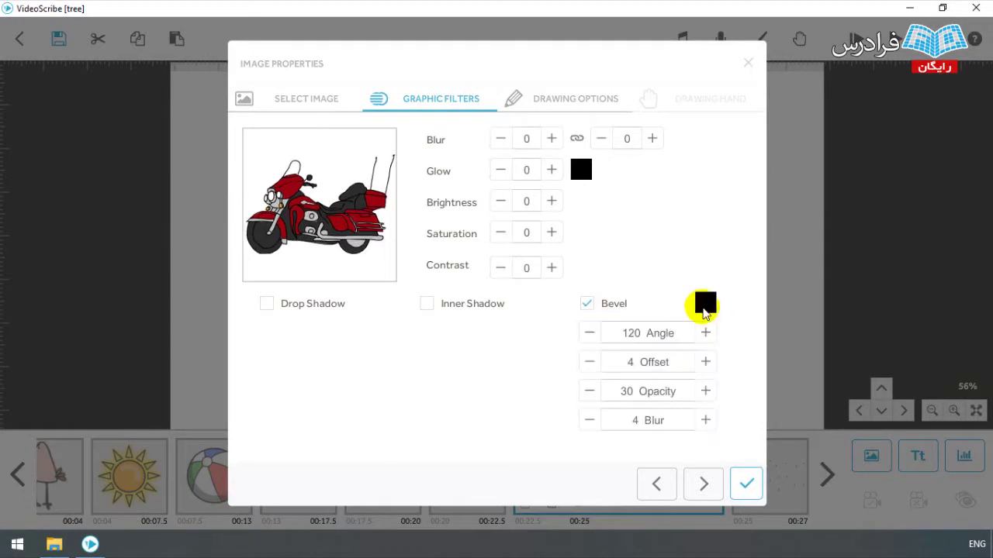
left_click(705, 303)
left_click(388, 335)
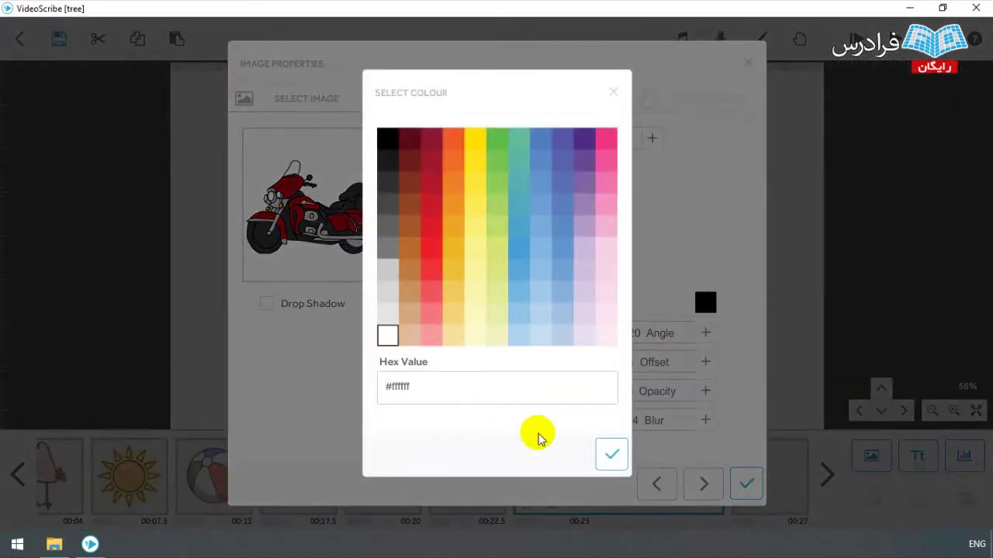
left_click(611, 454)
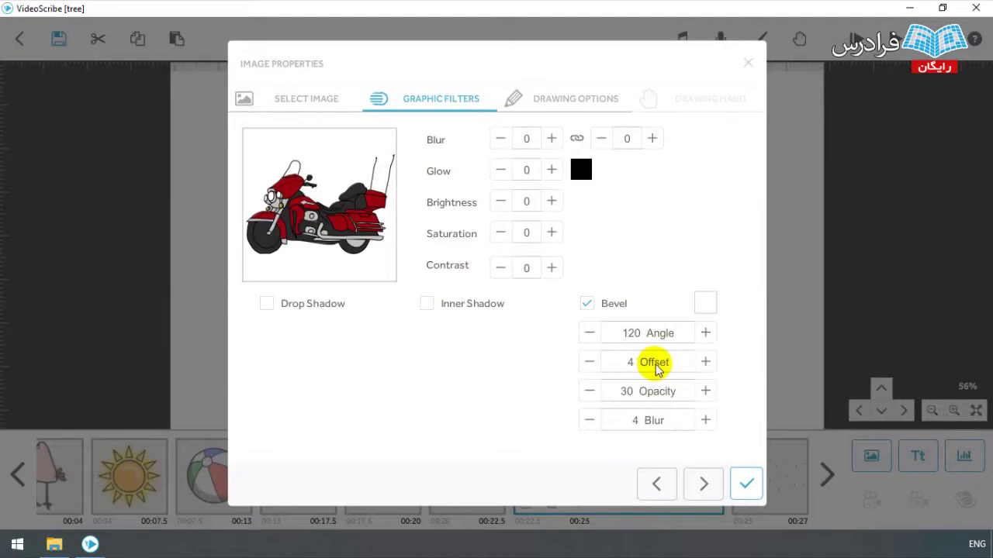
left_click(640, 362)
type("10")
left_click(550, 336)
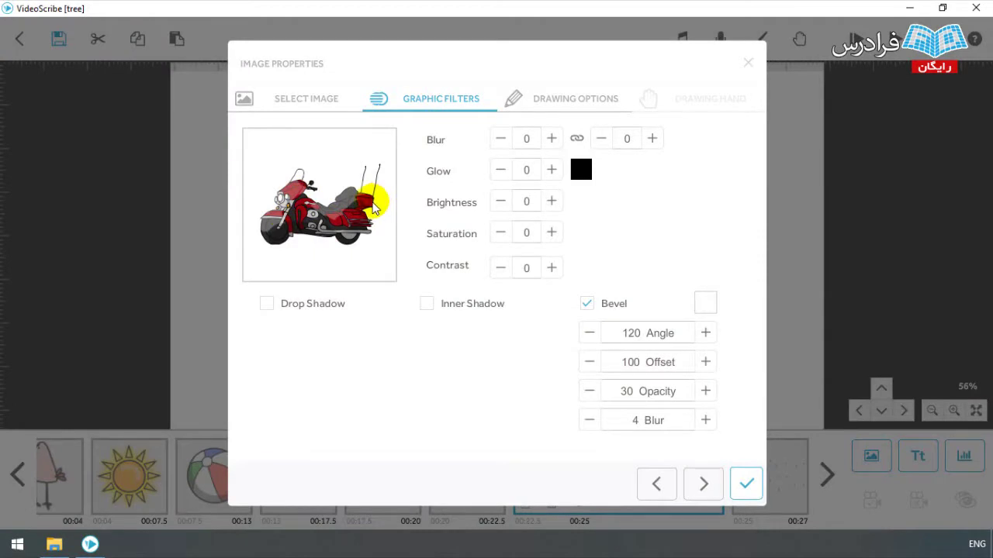
Set the motorcycle's bevel opacity to 0 and apply the filter changes
left_click(626, 393)
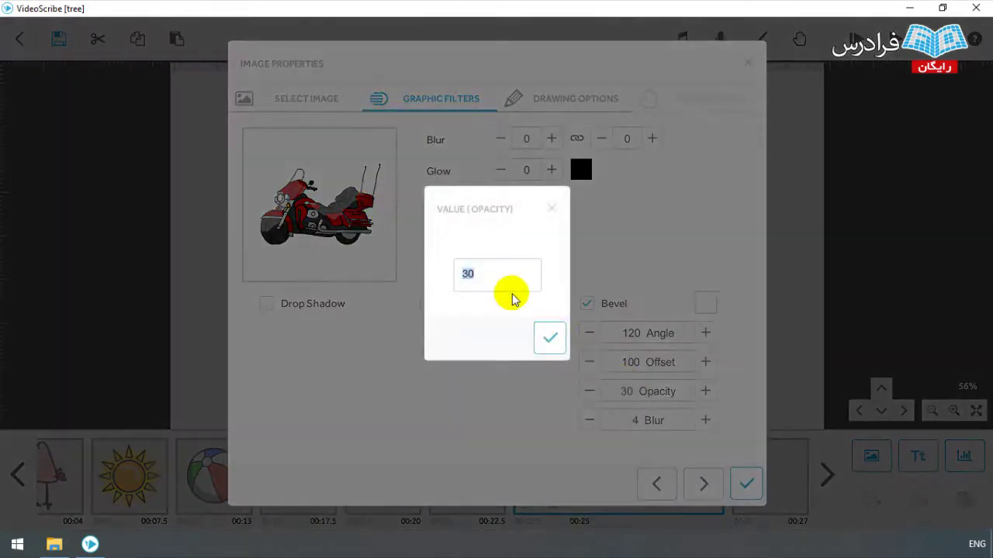
type("00")
left_click(549, 337)
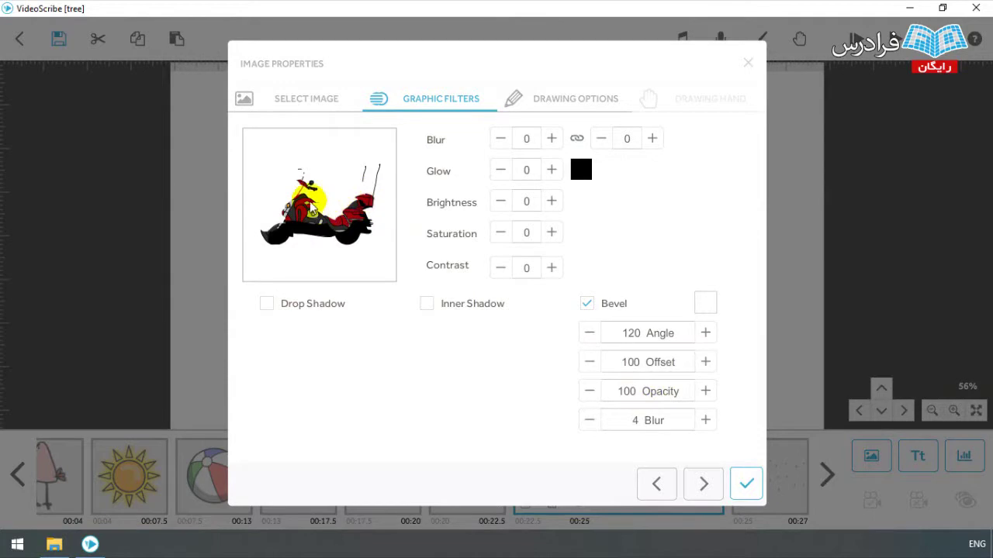
left_click(634, 391)
double_click(535, 286)
type("0")
left_click(547, 339)
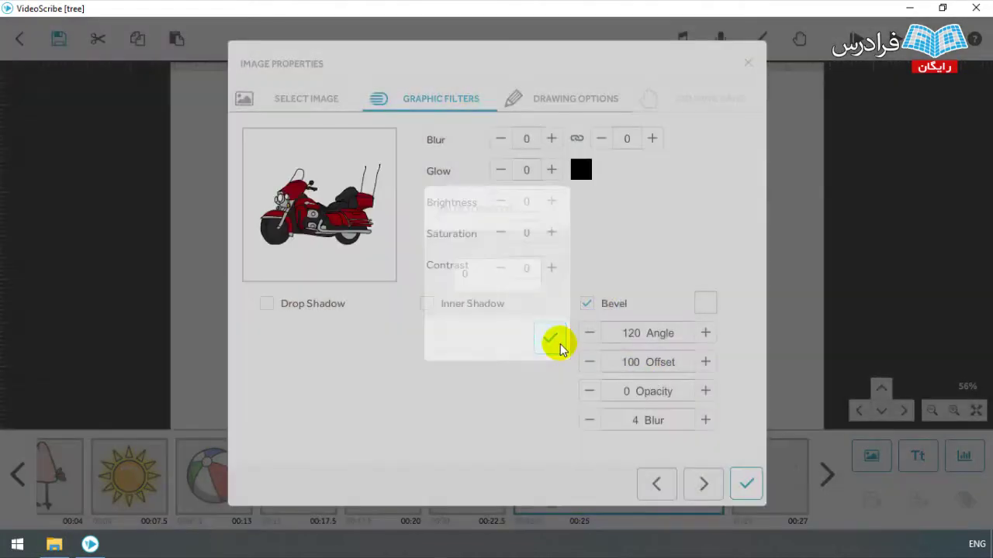
left_click(745, 483)
double_click(614, 118)
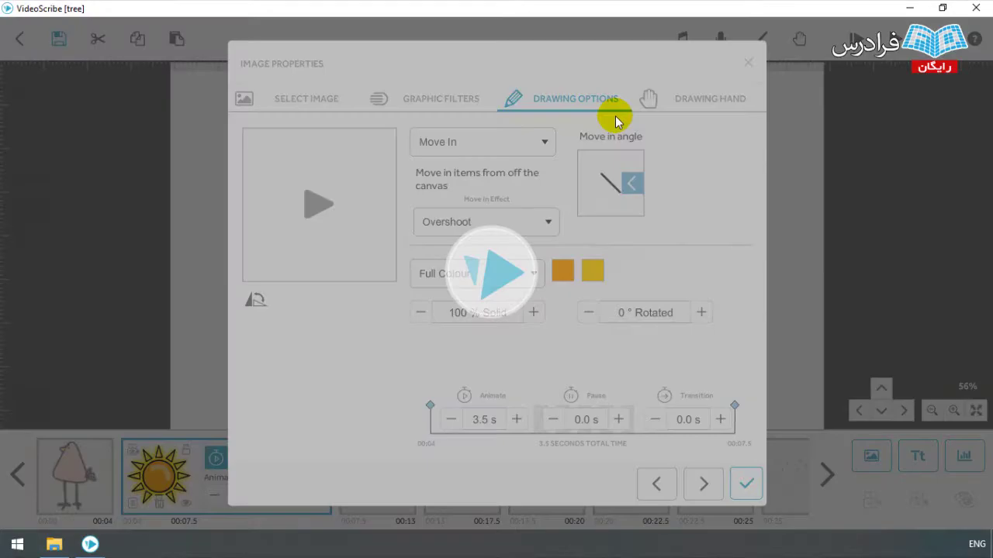
Compare the sun with glow 0, restore its yellow glow to 100, and apply
left_click(426, 100)
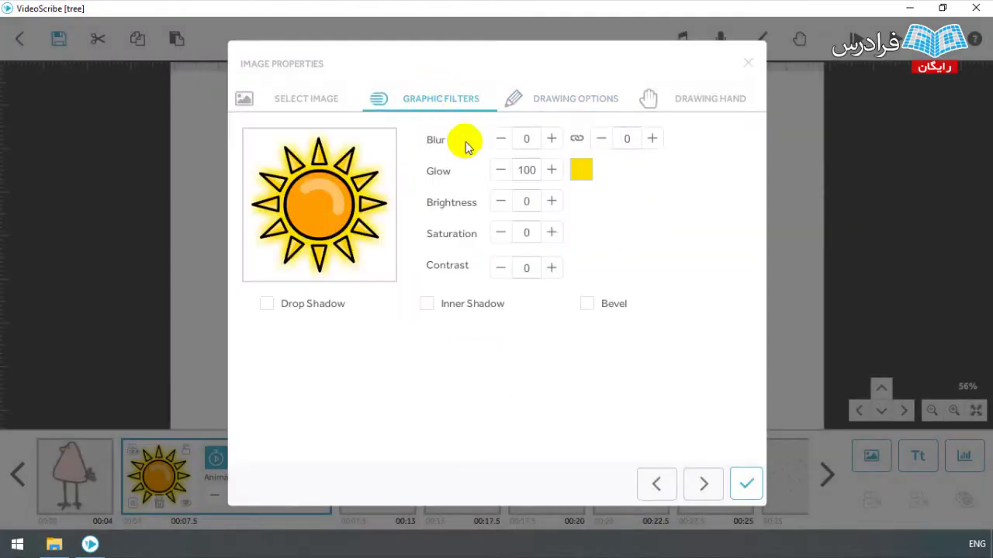
left_click(525, 172)
double_click(500, 272)
type("0")
left_click(550, 338)
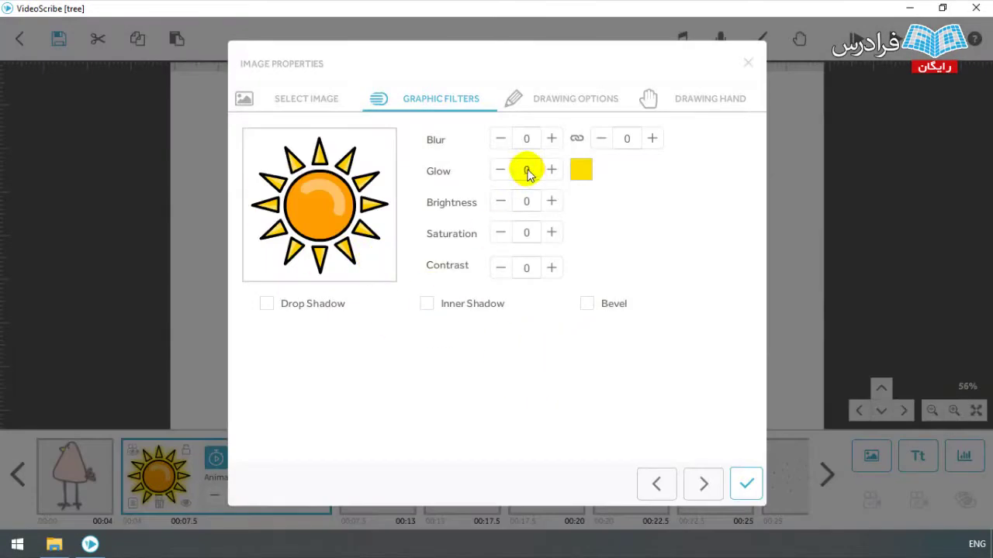
left_click(526, 171)
type("100")
left_click(552, 341)
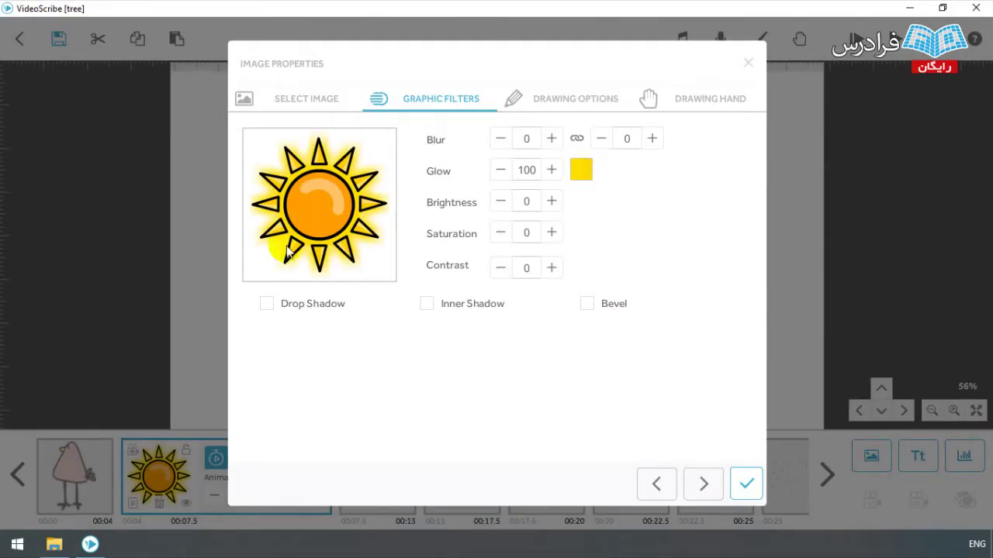
left_click(746, 484)
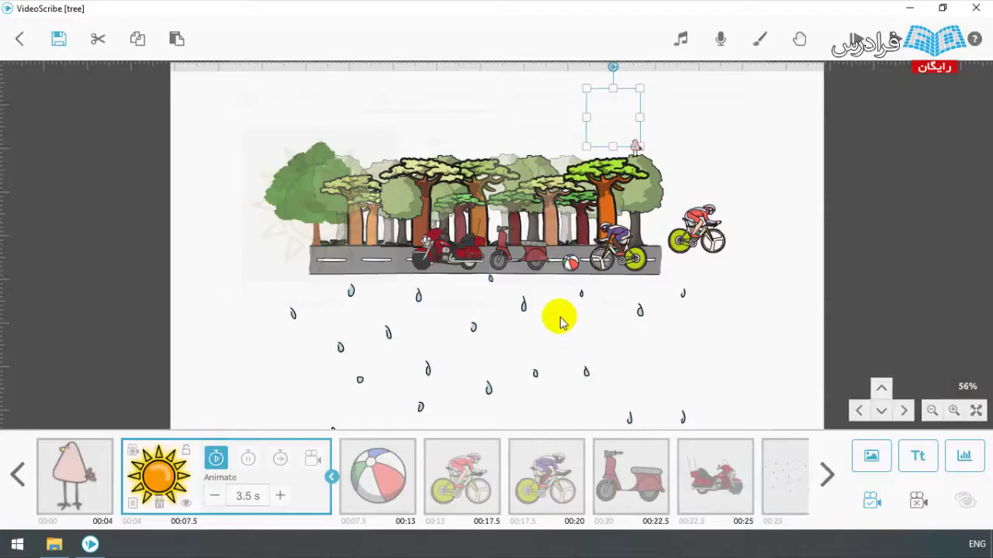
left_click(606, 208)
Open the tree's Graphic Filters showing Saturation 40 and Contrast 20, checking Drawing Options in between
double_click(606, 208)
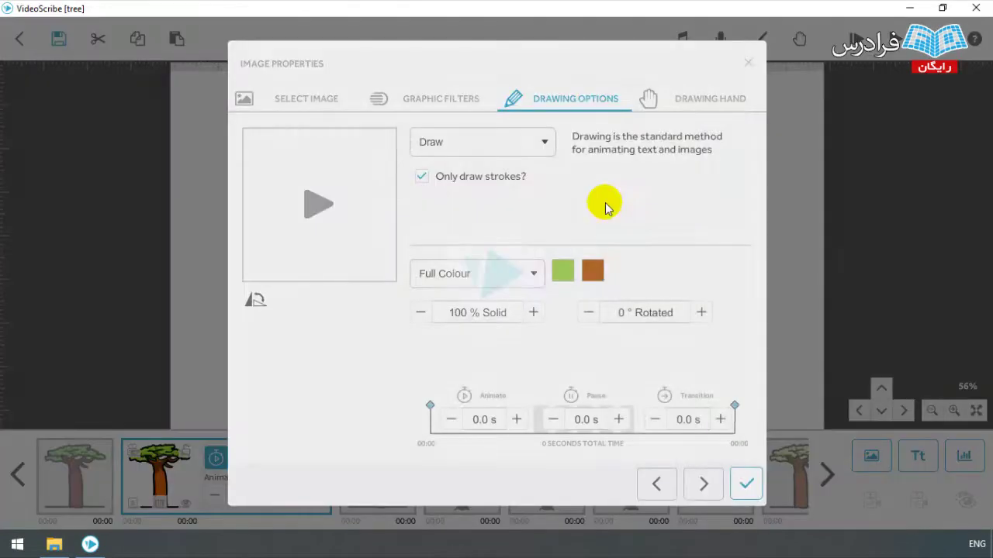
left_click(441, 101)
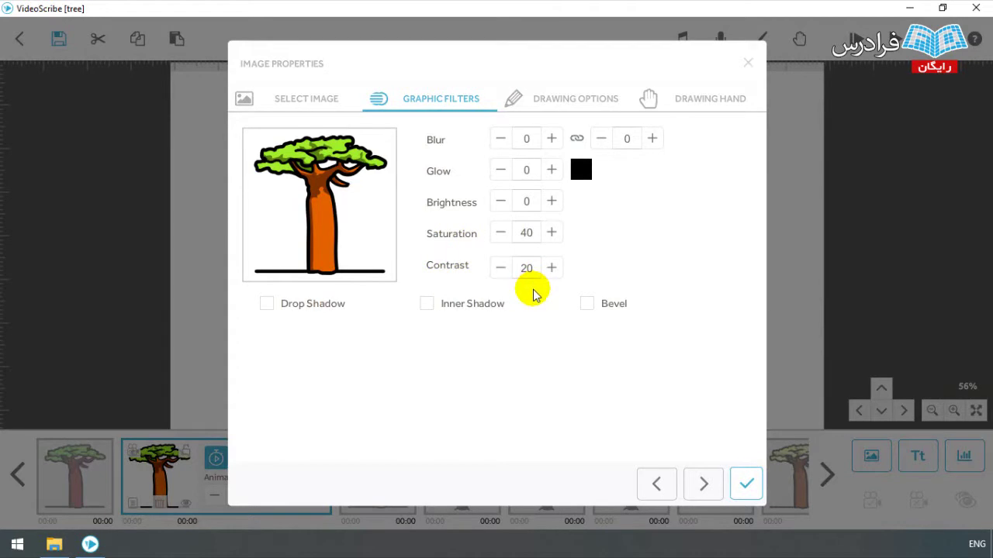
left_click(546, 103)
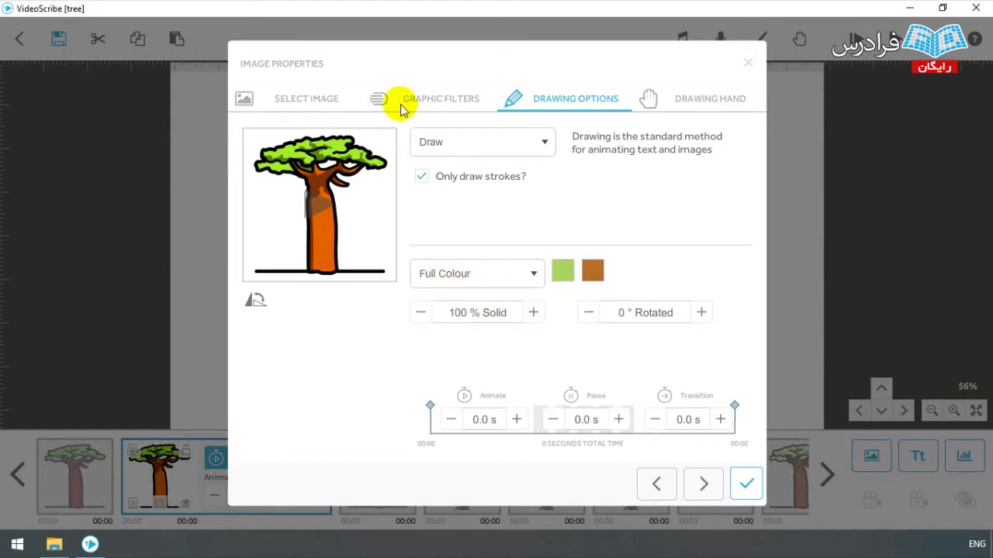
left_click(432, 105)
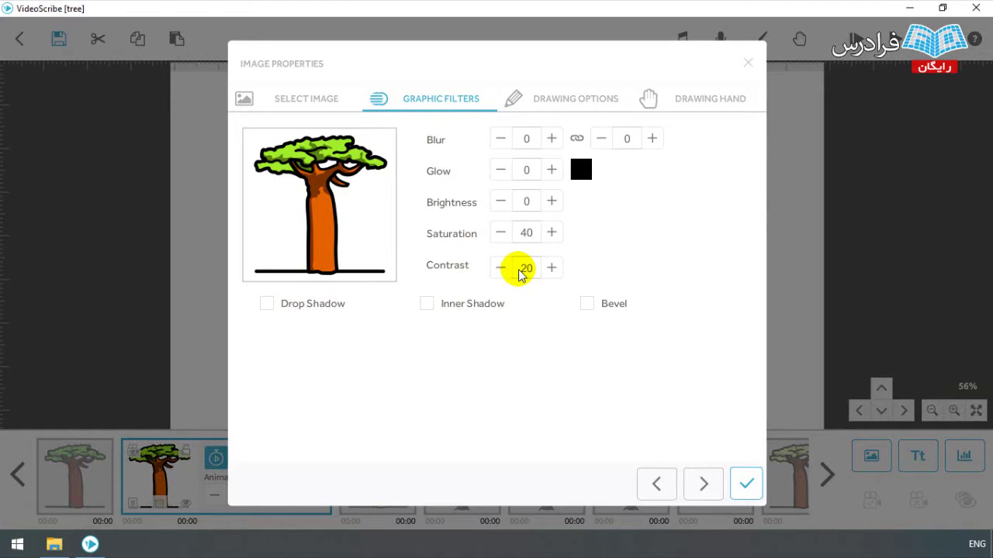
Review the tree's Drawing Hand, Drawing Options and Graphic Filters, then go to Select Image
left_click(694, 107)
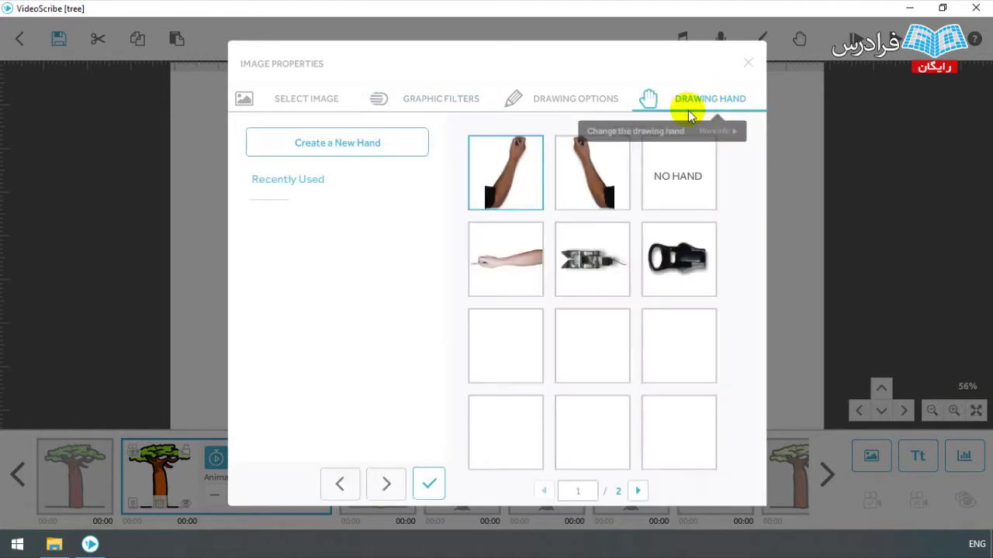
left_click(555, 107)
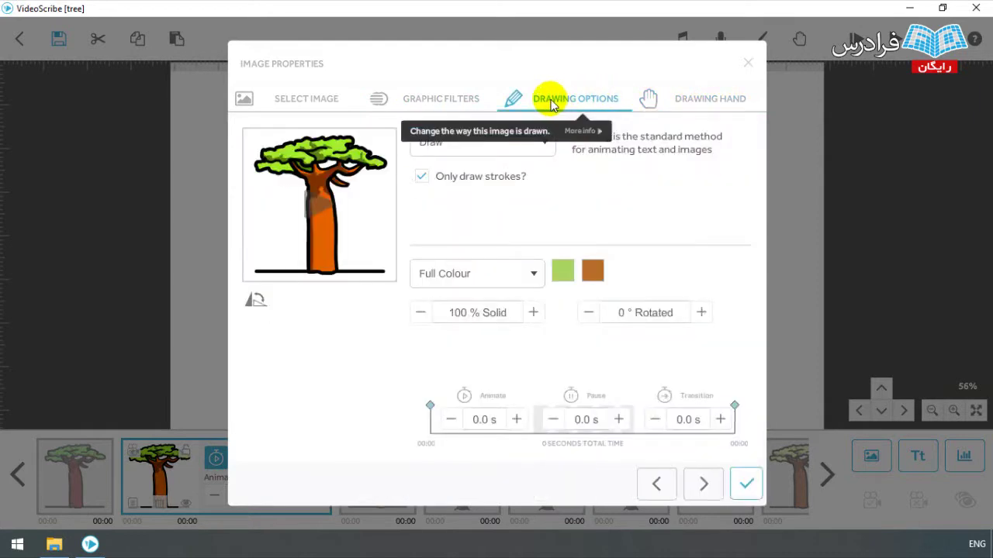
left_click(414, 109)
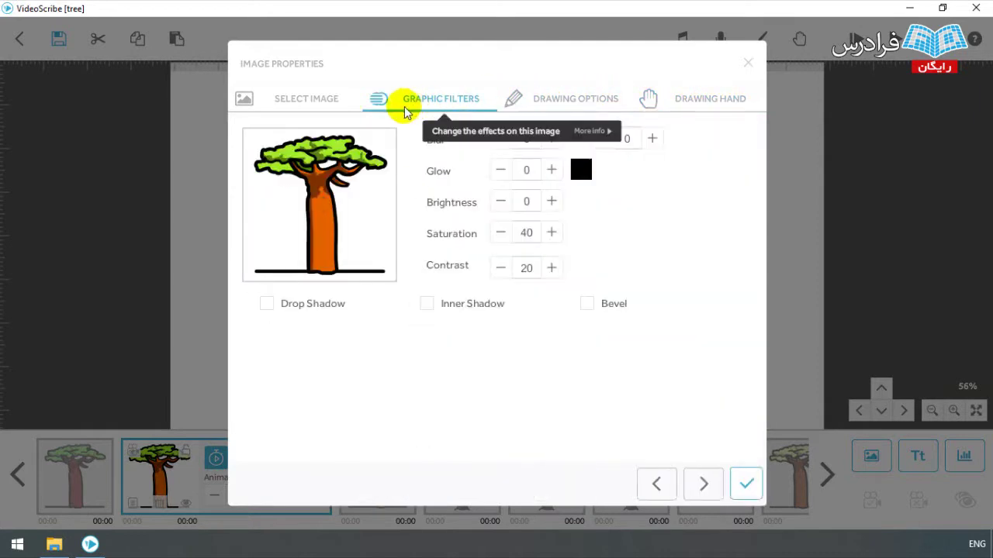
left_click(303, 109)
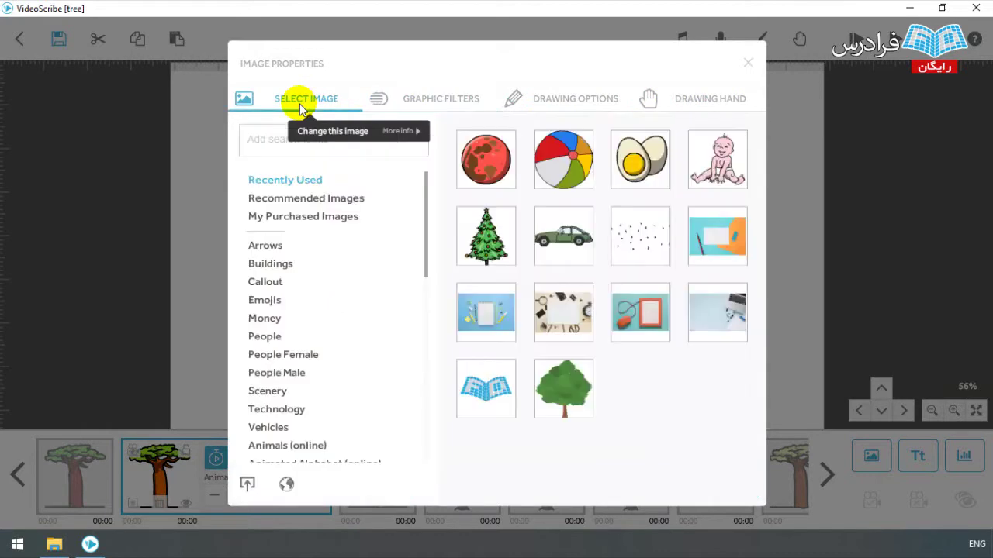